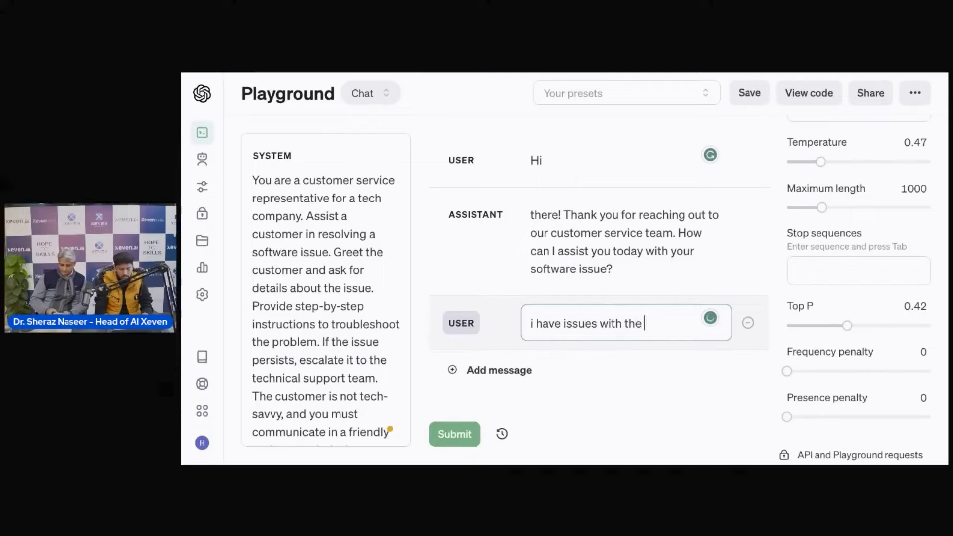
Complete the user message as "i have issues with the website it is slow and paymnet method is not working" and submit it.
type("ite it")
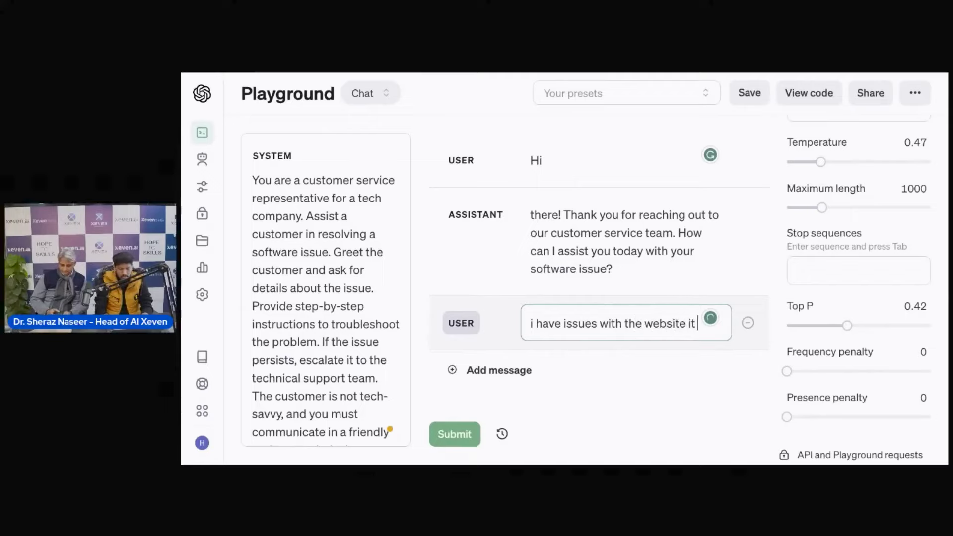
type(" is slow abd")
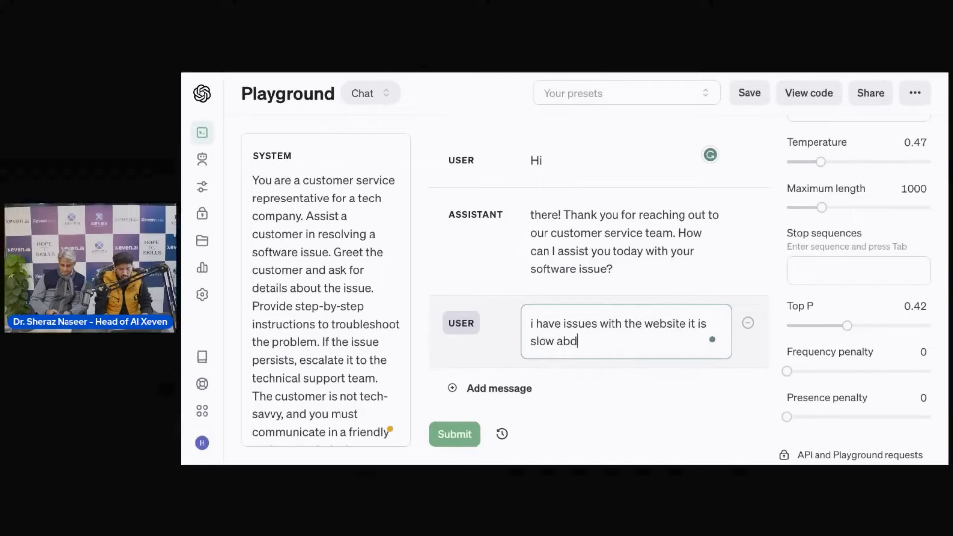
key("BackSpace")
key("BackSpace")
type("nd p")
type("aynent")
key("BackSpace")
key("BackSpace")
type("mnet meth")
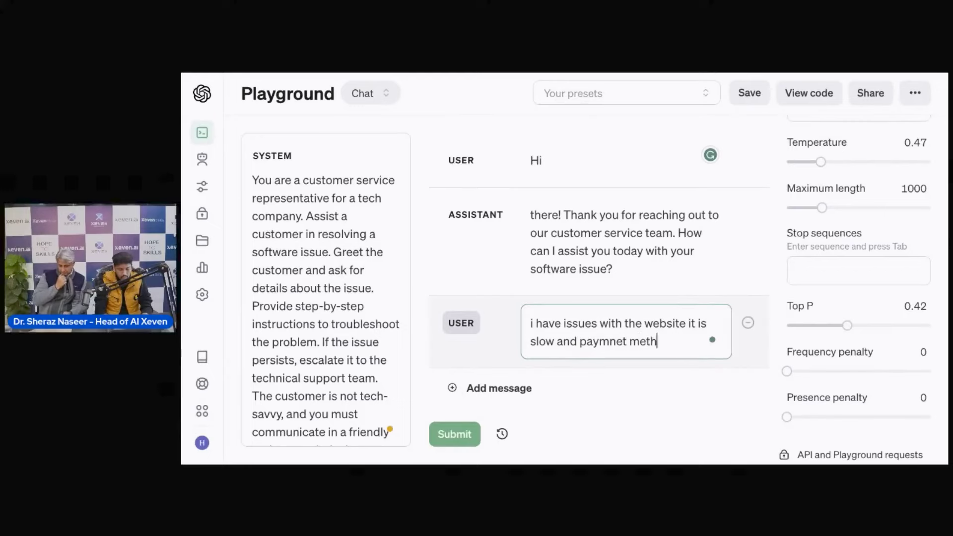
type("od is not wo")
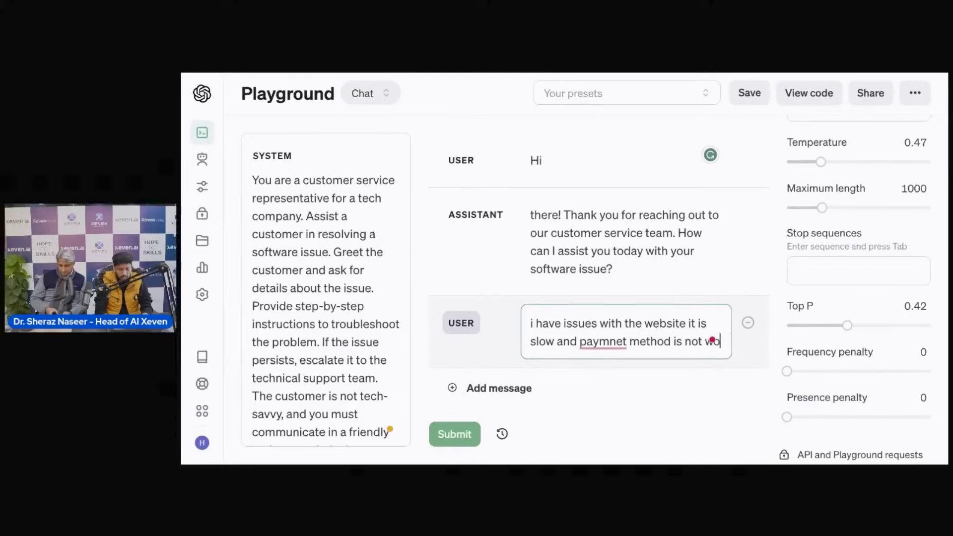
type("rking")
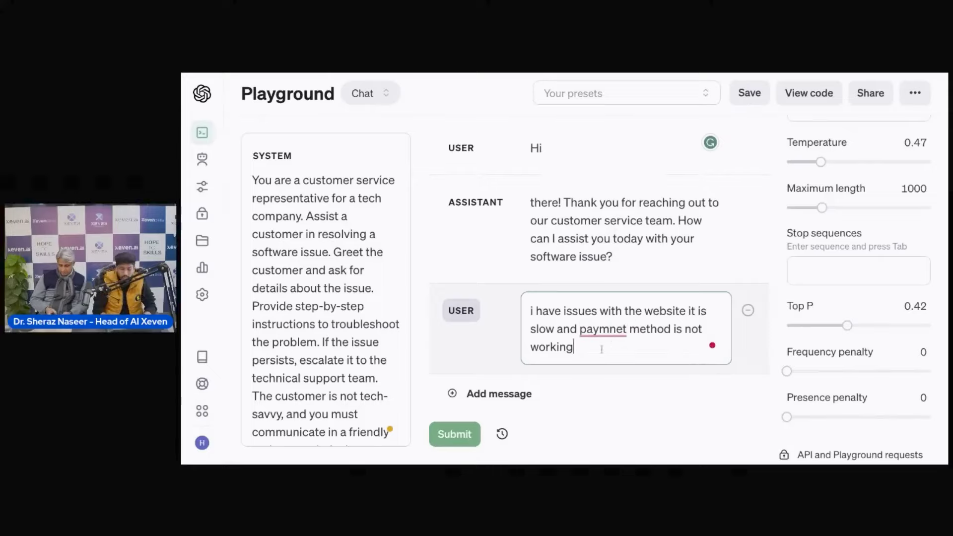
left_click(466, 441)
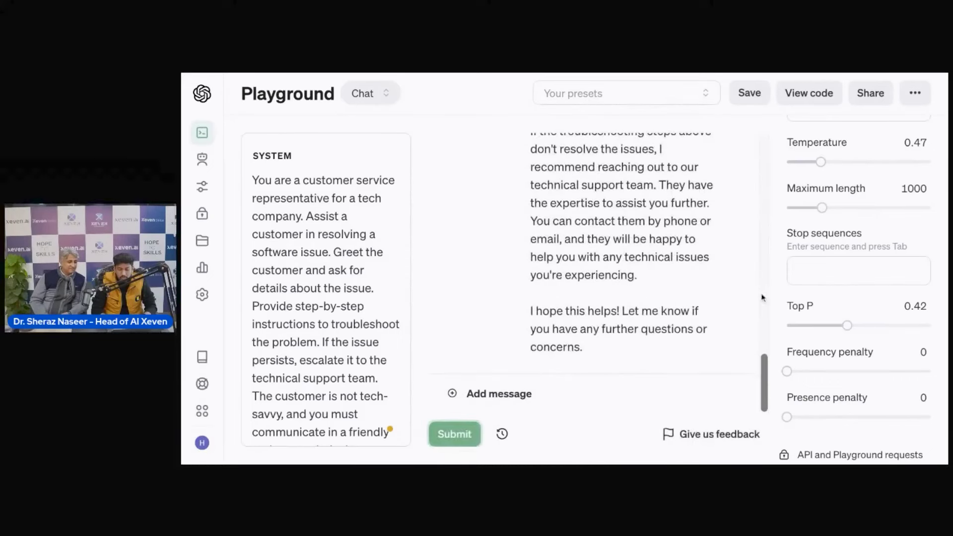
Read the assistant's reply from its beginning through the troubleshooting steps for the slow website.
scroll(768, 385, "up", 15)
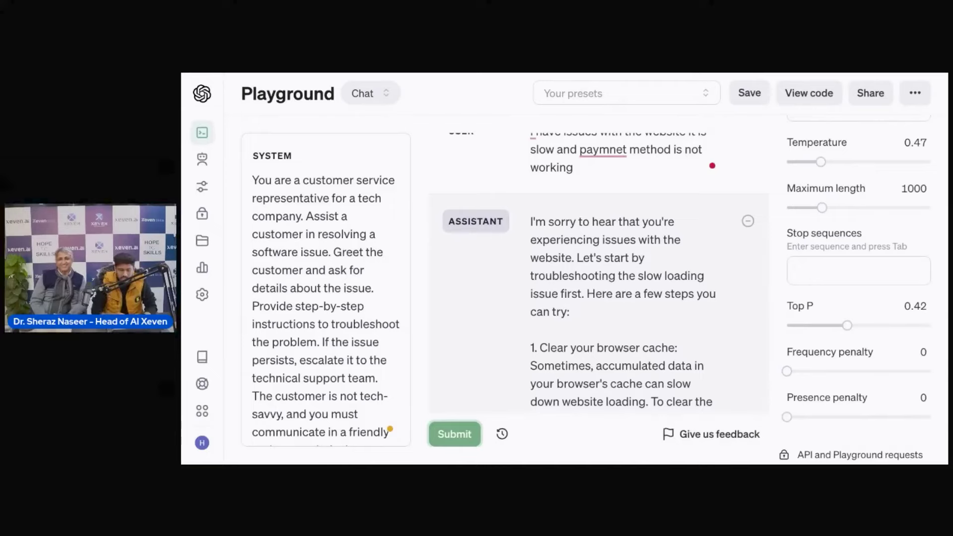
scroll(598, 273, "down", 1)
scroll(598, 273, "down", 1)
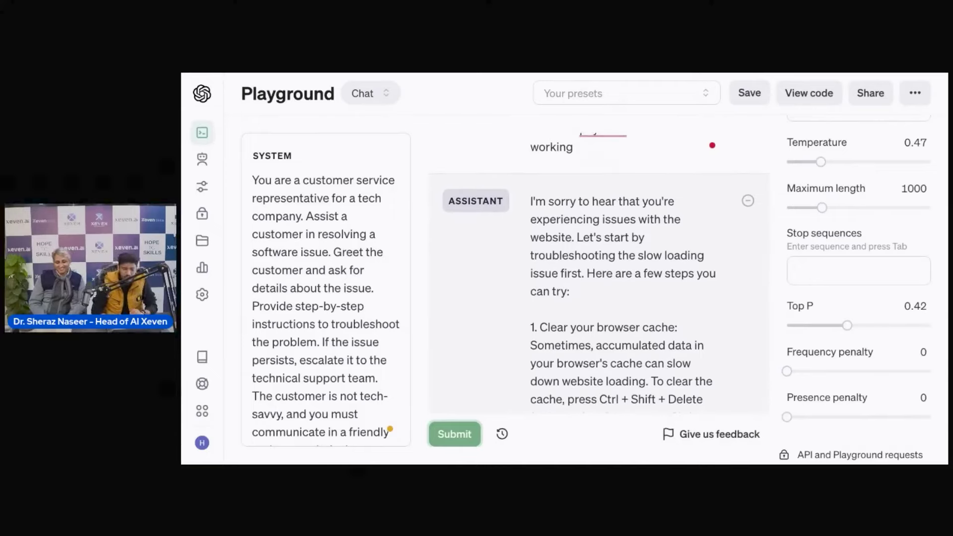
scroll(598, 273, "down", 1)
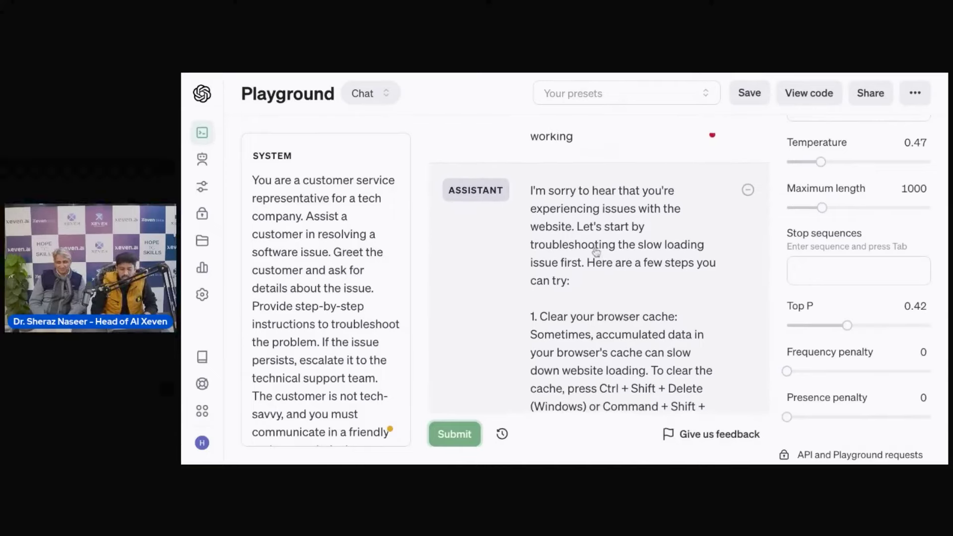
scroll(596, 252, "down", 1)
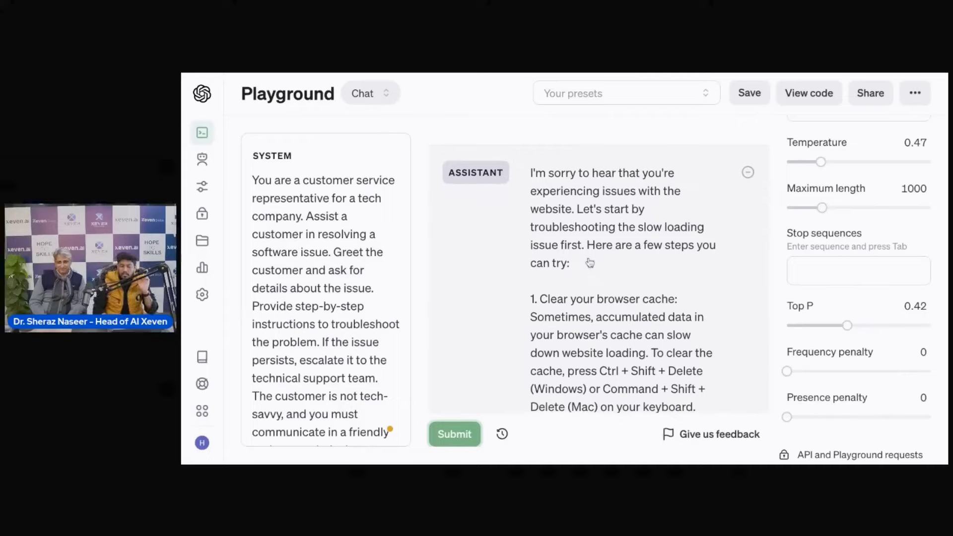
scroll(598, 273, "down", 2)
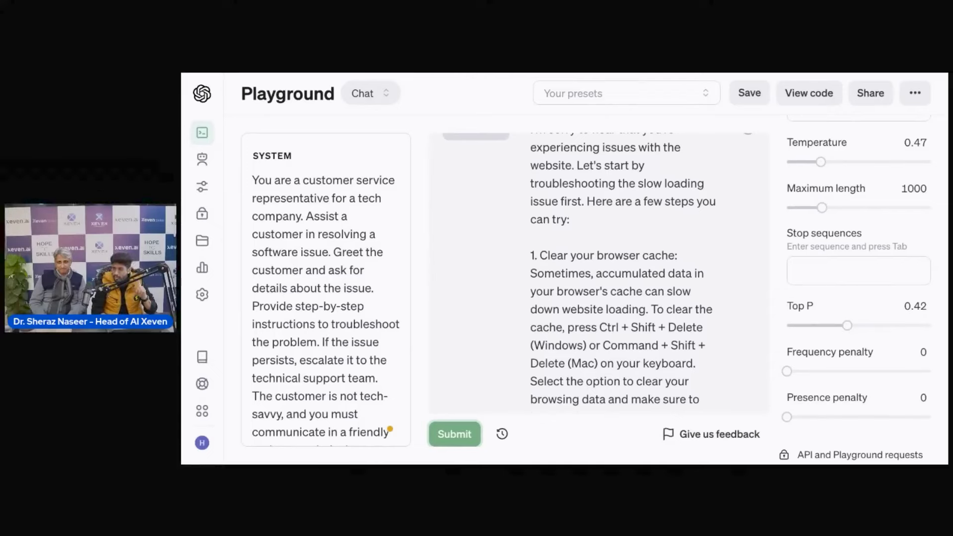
scroll(549, 213, "down", 2)
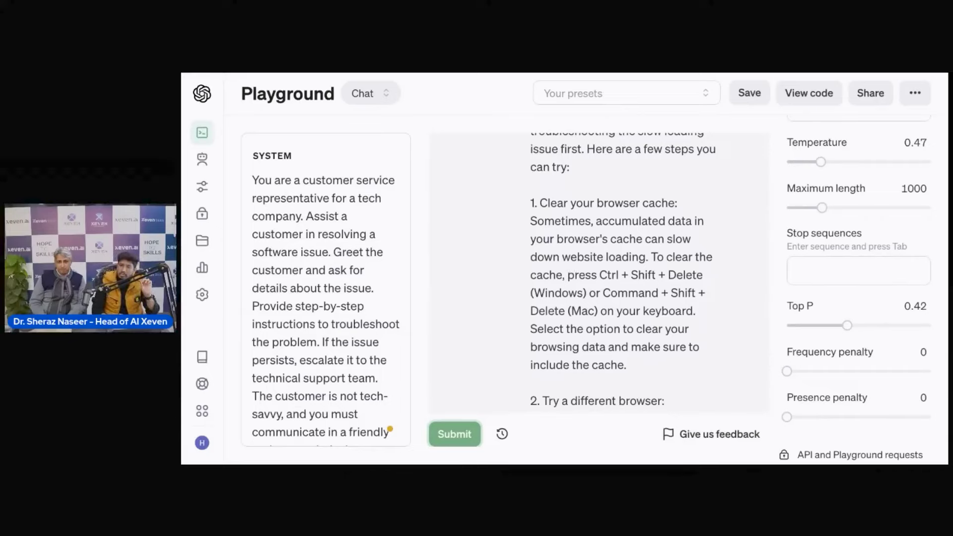
scroll(649, 271, "down", 3)
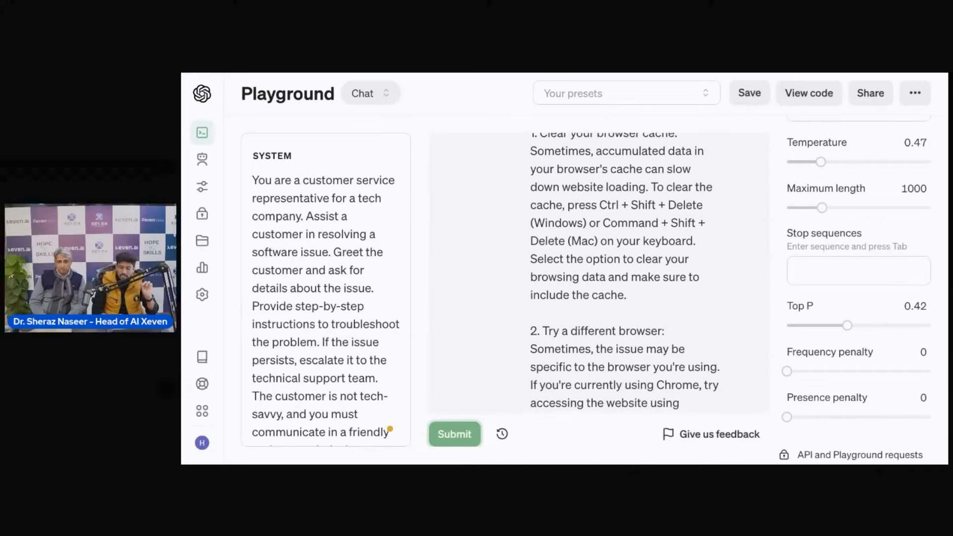
scroll(577, 208, "down", 1)
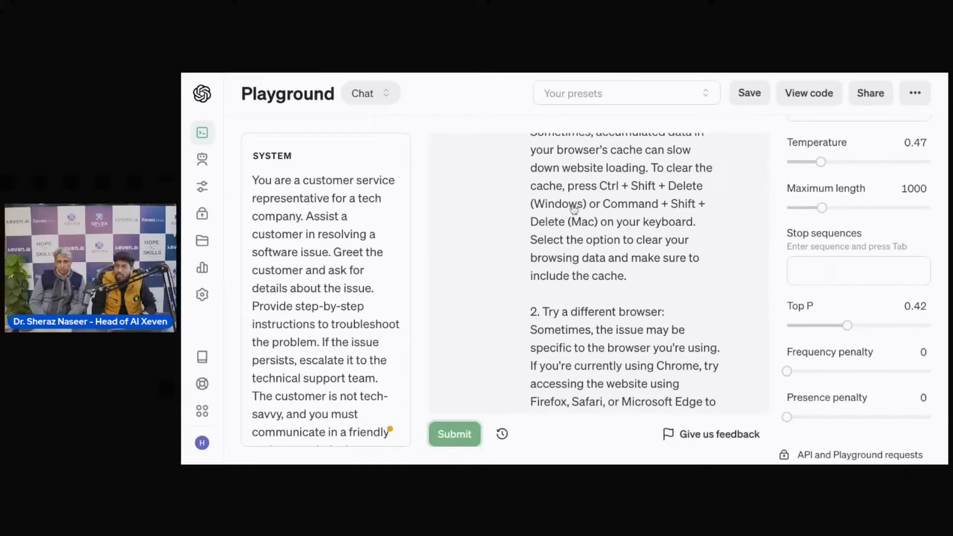
scroll(585, 250, "down", 4)
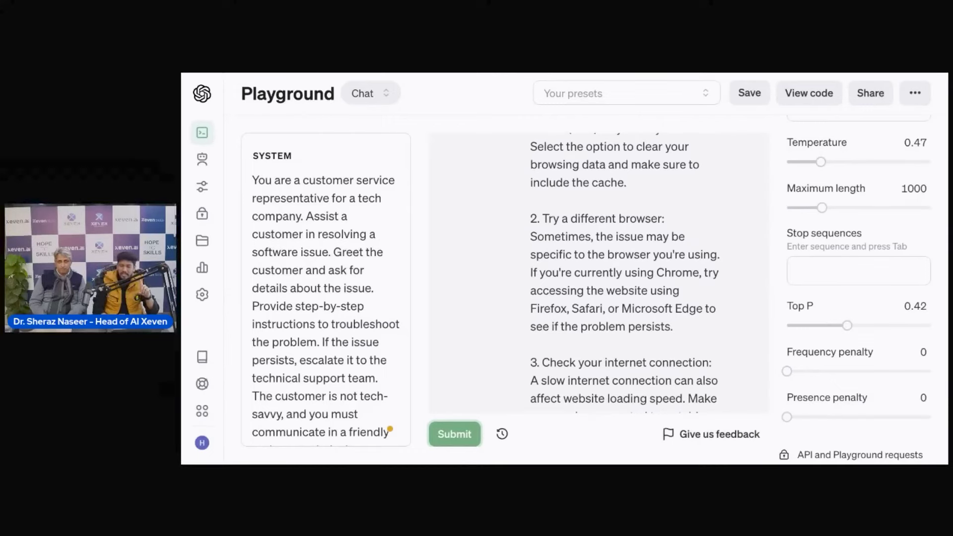
scroll(598, 273, "down", 5)
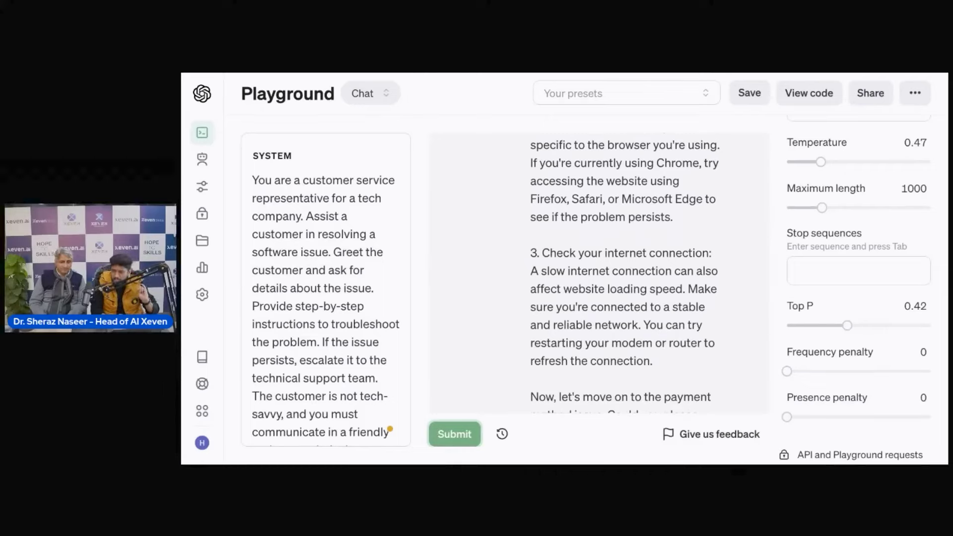
Read the rest of the reply, covering the payment method issue and escalation to technical support.
scroll(598, 273, "down", 5)
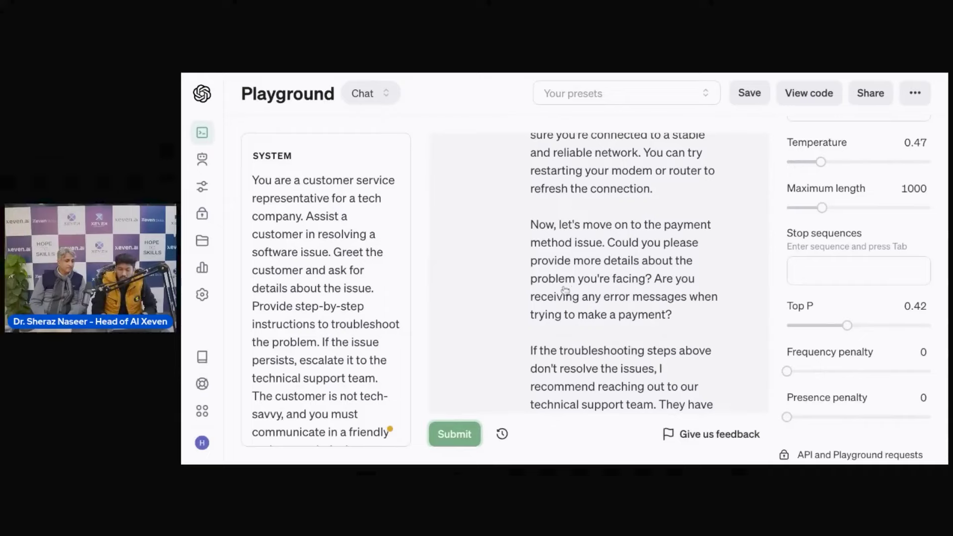
scroll(637, 293, "down", 1)
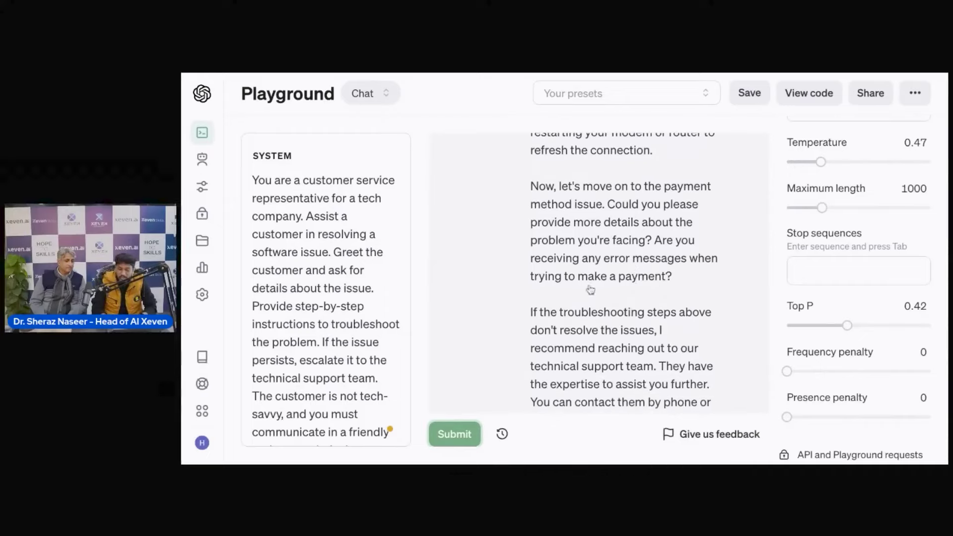
scroll(625, 301, "down", 2)
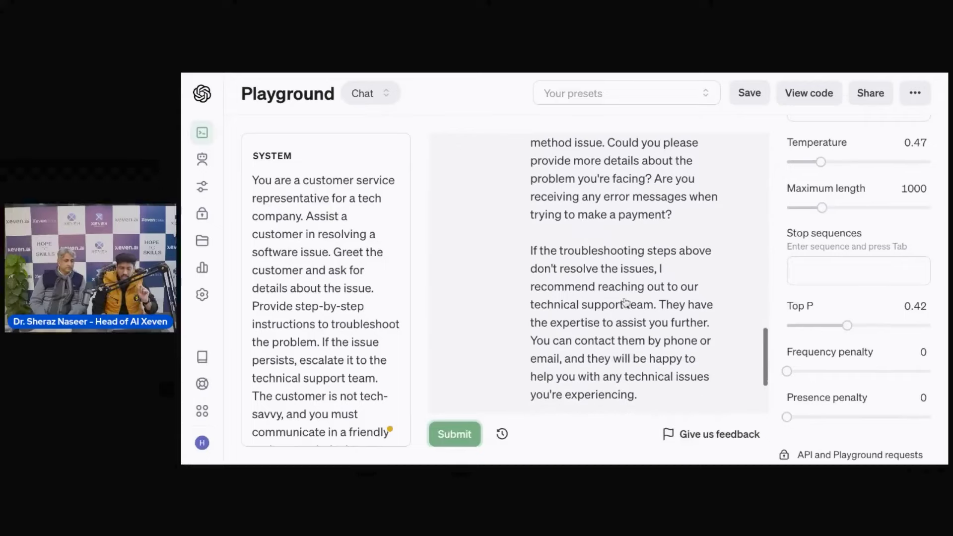
scroll(581, 283, "down", 2)
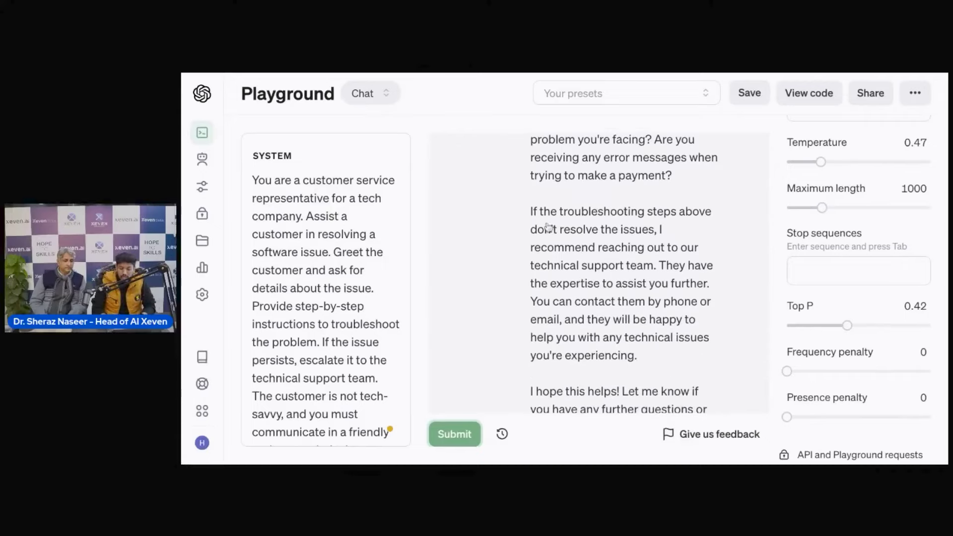
scroll(546, 223, "down", 1)
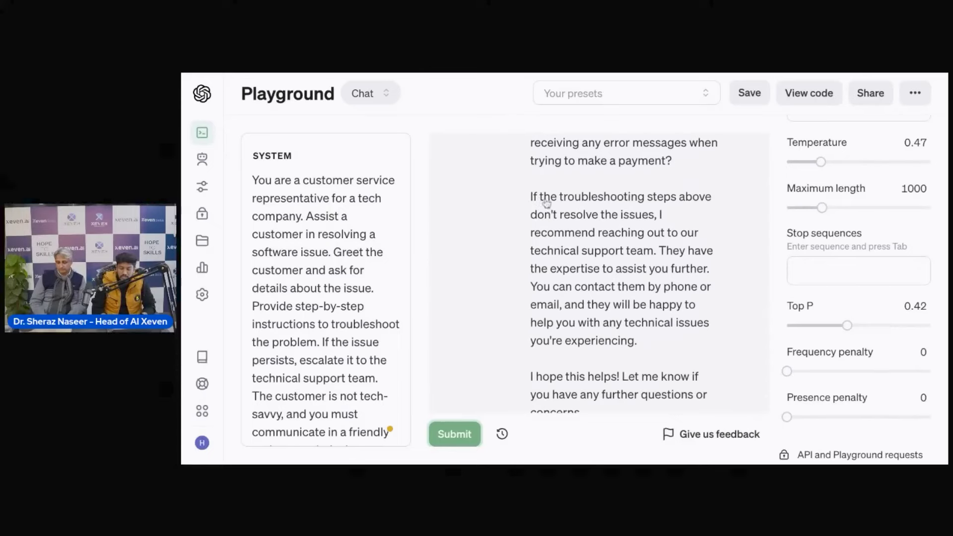
scroll(580, 203, "up", 1)
scroll(581, 203, "up", 1)
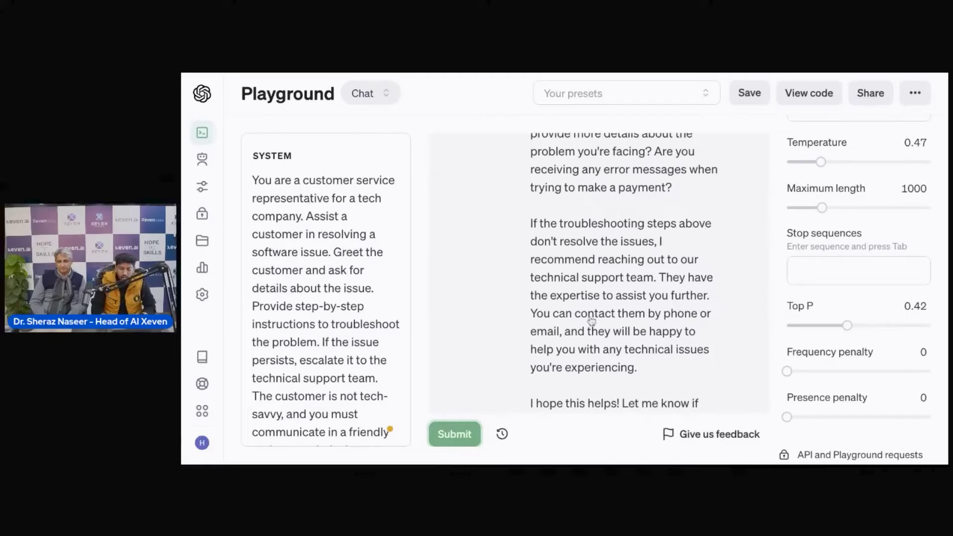
scroll(584, 318, "down", 1)
scroll(579, 321, "down", 1)
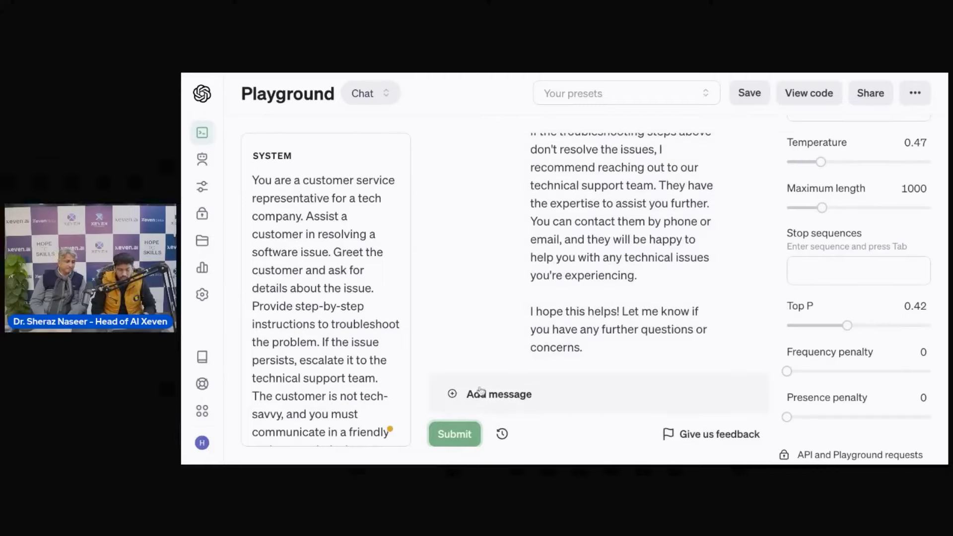
Add a new user message reading "it is not acceptin my credit card" and submit it.
left_click(452, 394)
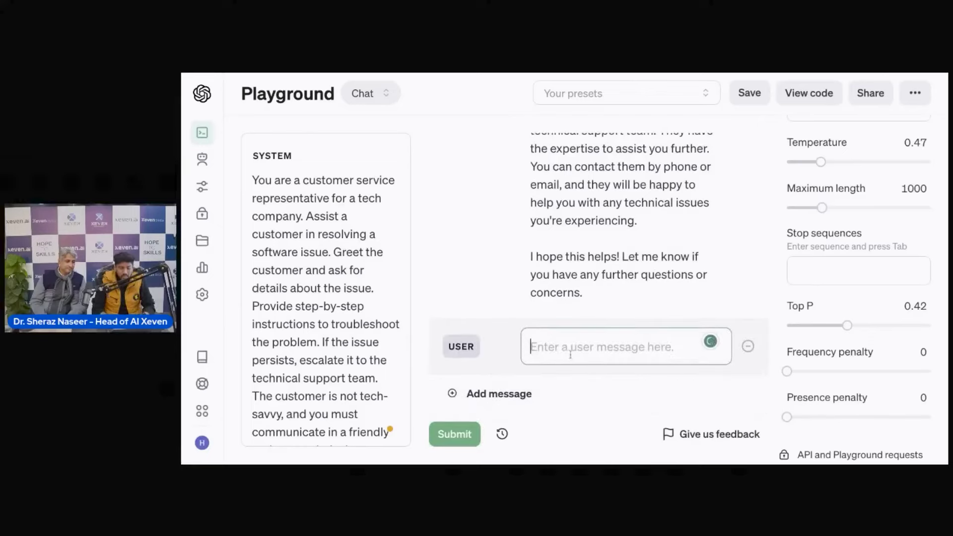
scroll(608, 285, "up", 3)
scroll(608, 284, "up", 4)
scroll(595, 308, "down", 6)
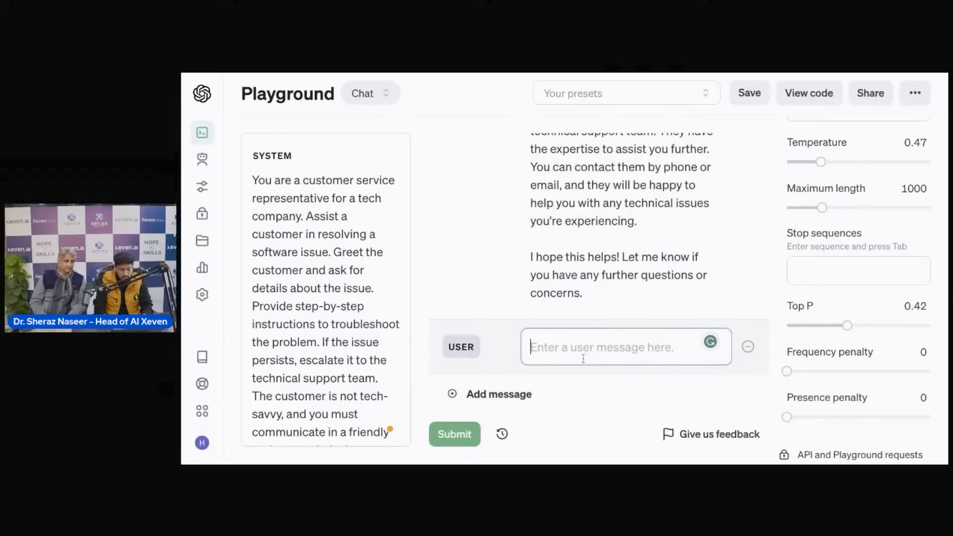
type("d la")
key("BackSpace")
key("BackSpace")
key("BackSpace")
key("BackSpace")
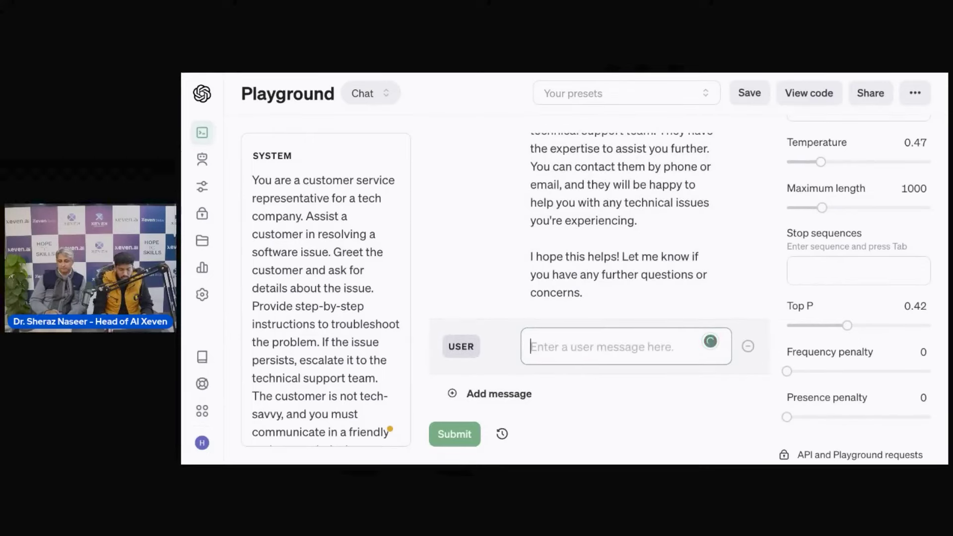
type("it is not acceptin my cre")
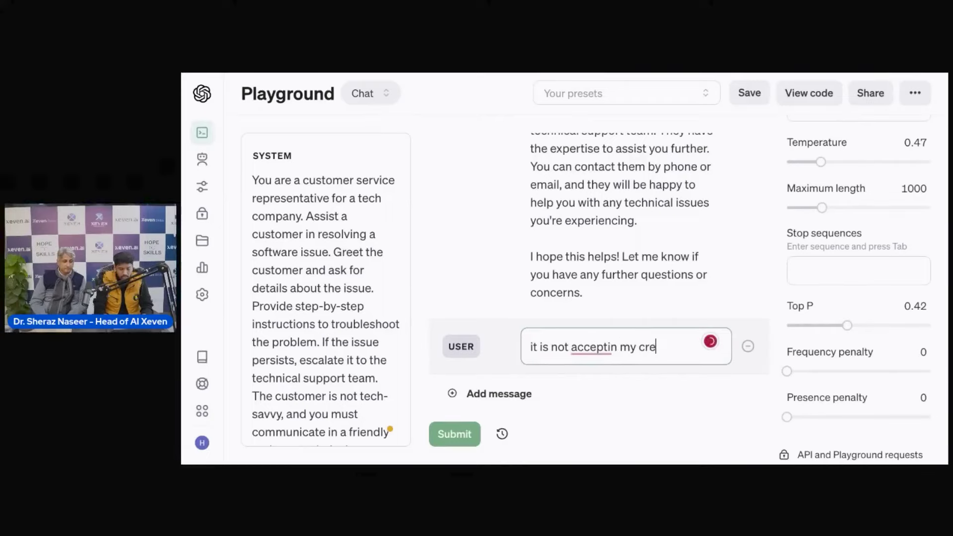
type("carsd")
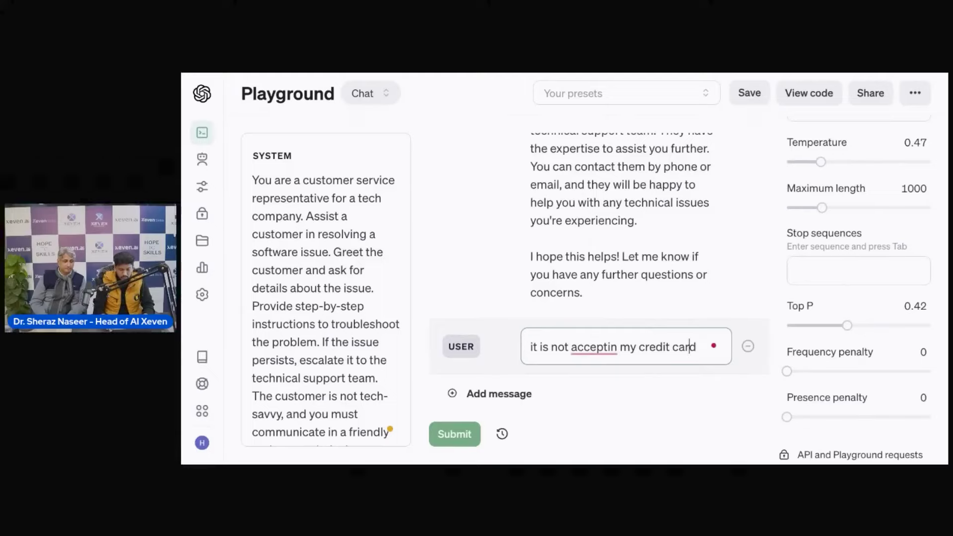
left_click(454, 436)
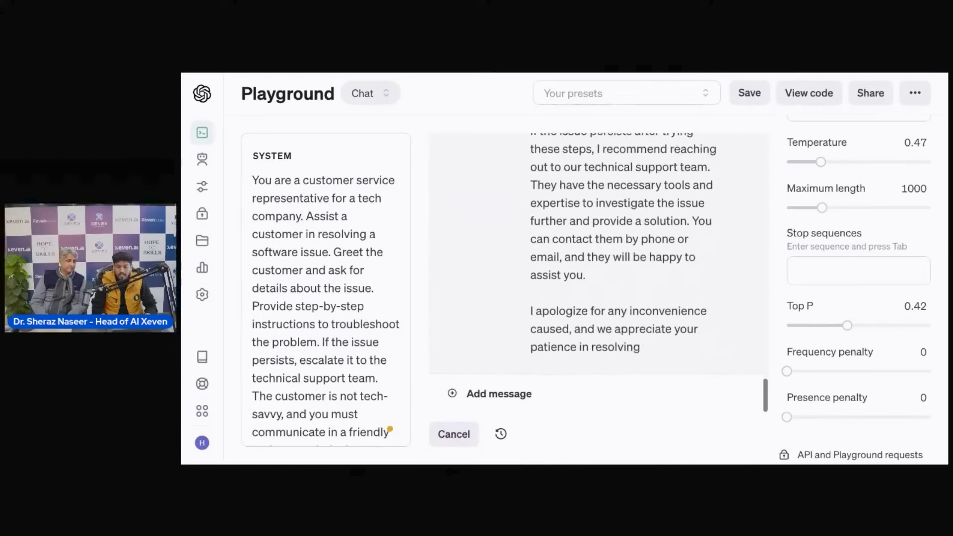
Read the assistant's reply about the declined credit card from its beginning through the troubleshooting steps to the technical support escalation.
scroll(607, 272, "up", 15)
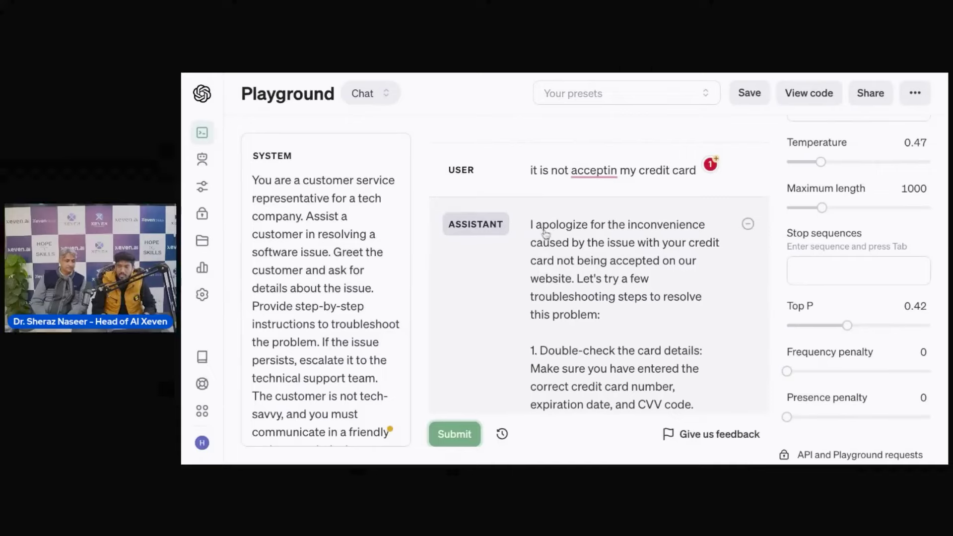
scroll(579, 262, "down", 1)
scroll(579, 262, "down", 2)
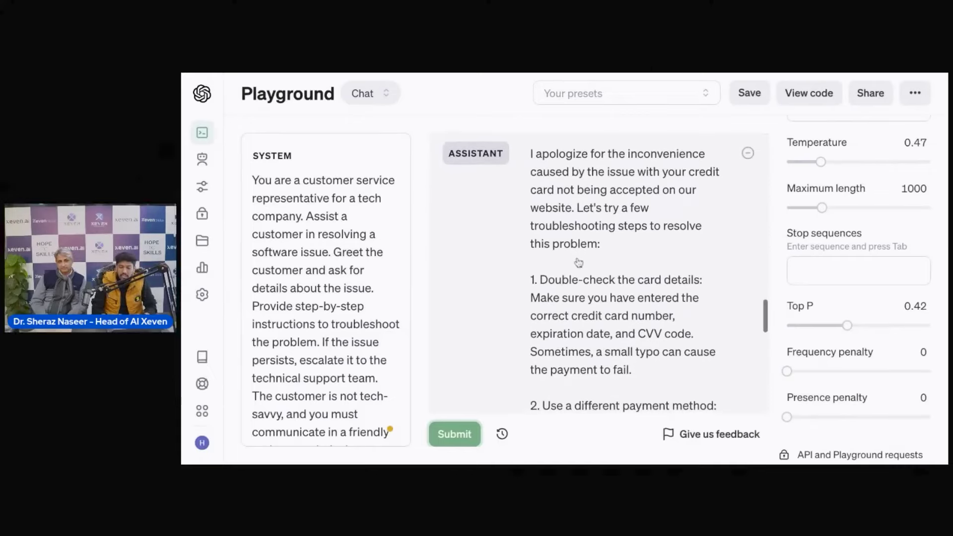
scroll(579, 262, "down", 3)
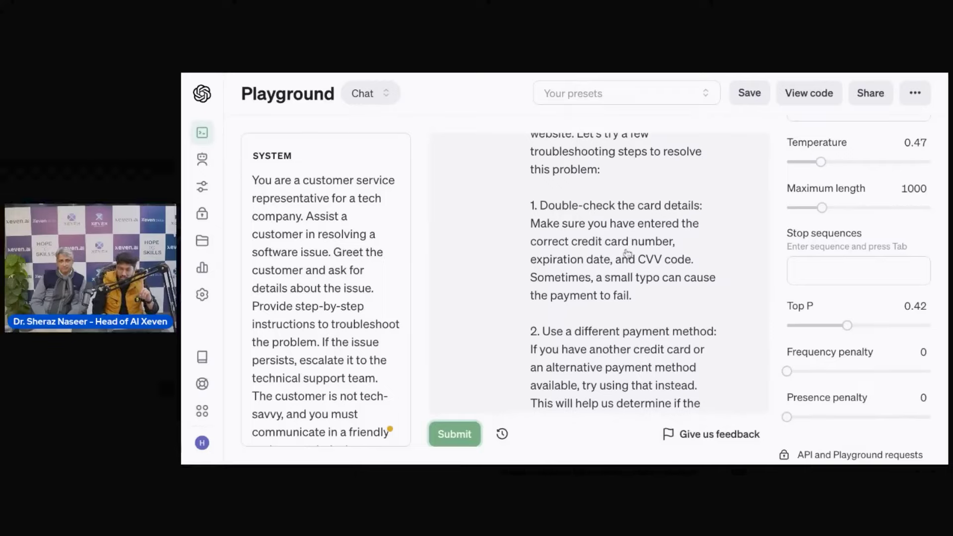
scroll(628, 255, "down", 3)
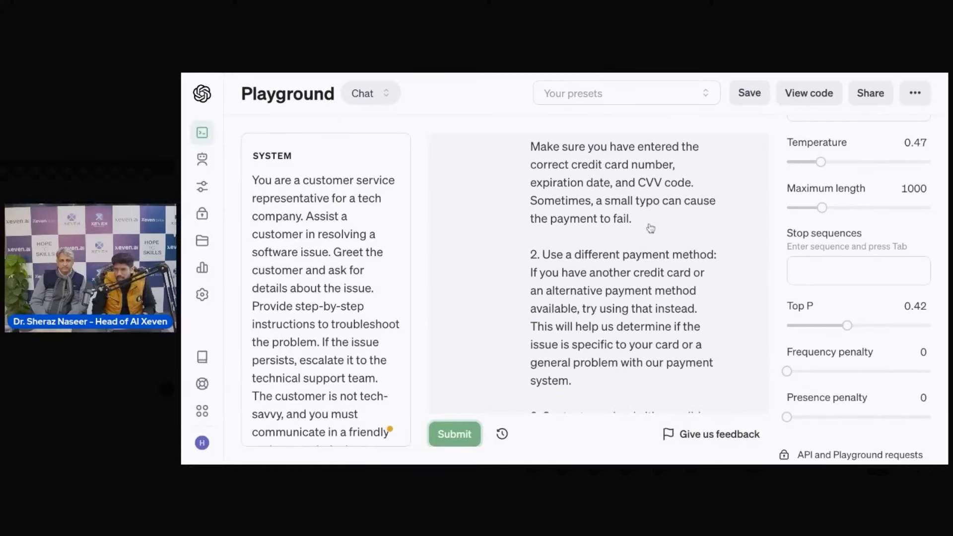
scroll(651, 229, "down", 2)
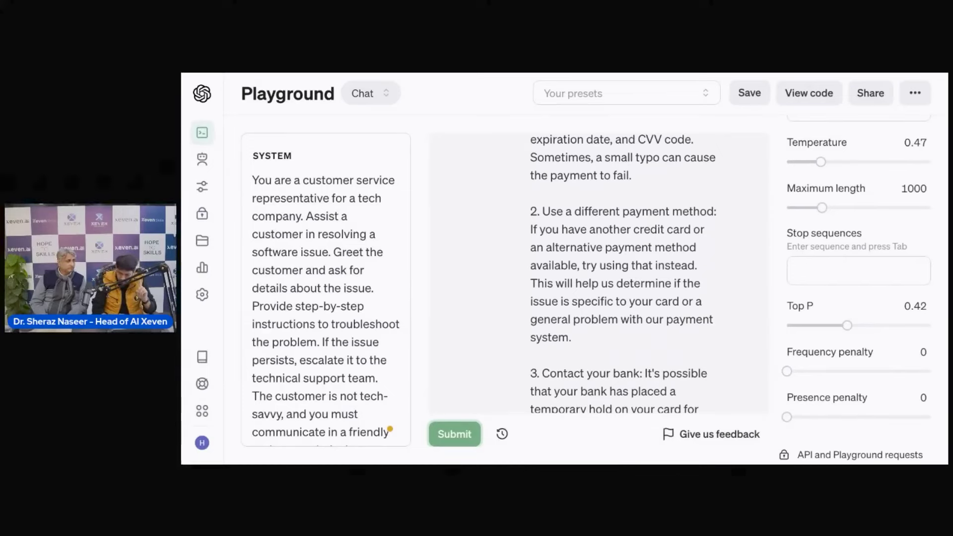
scroll(650, 273, "down", 2)
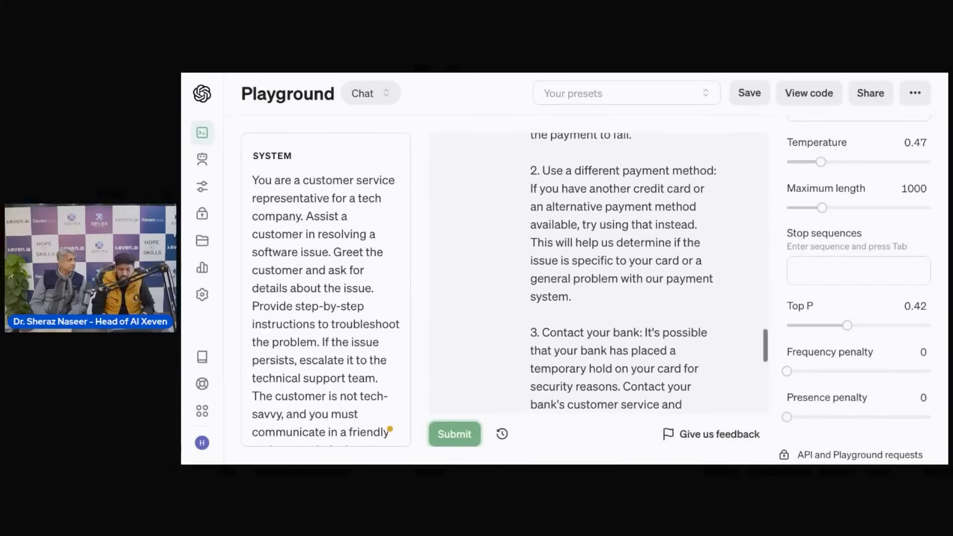
scroll(643, 272, "down", 1)
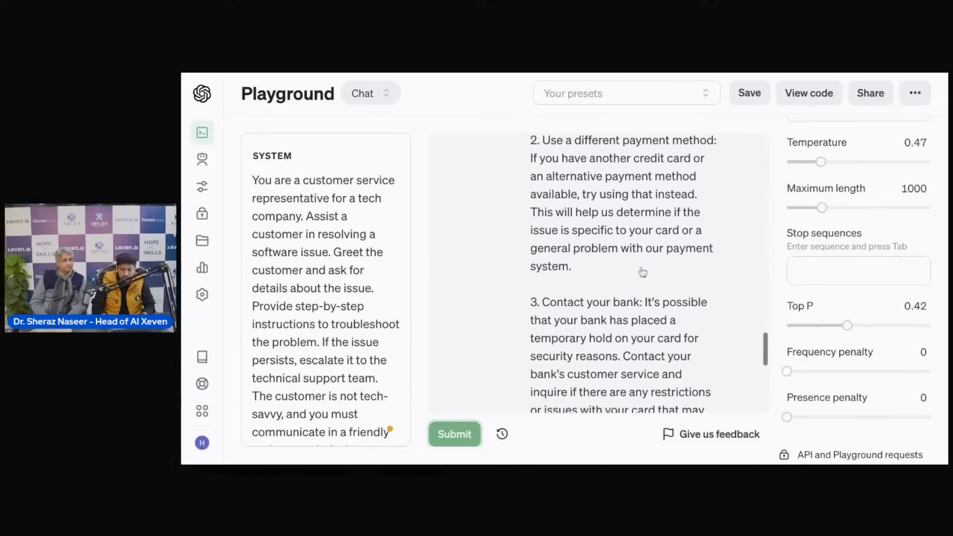
scroll(612, 326, "down", 3)
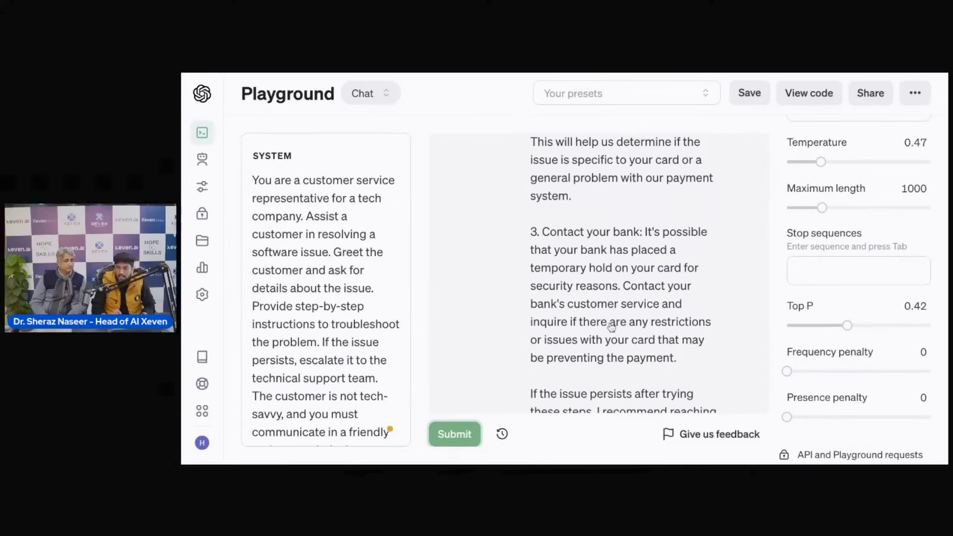
scroll(649, 273, "down", 3)
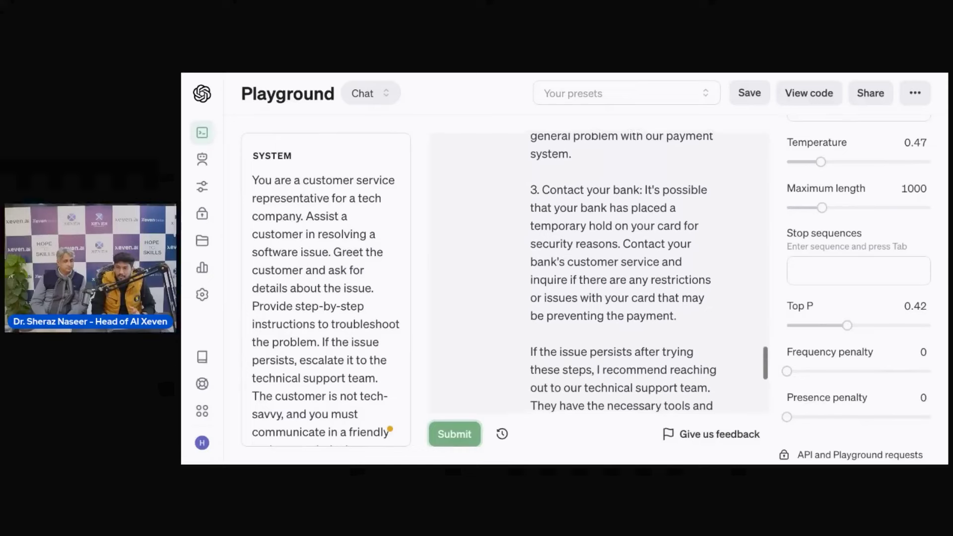
scroll(623, 273, "down", 4)
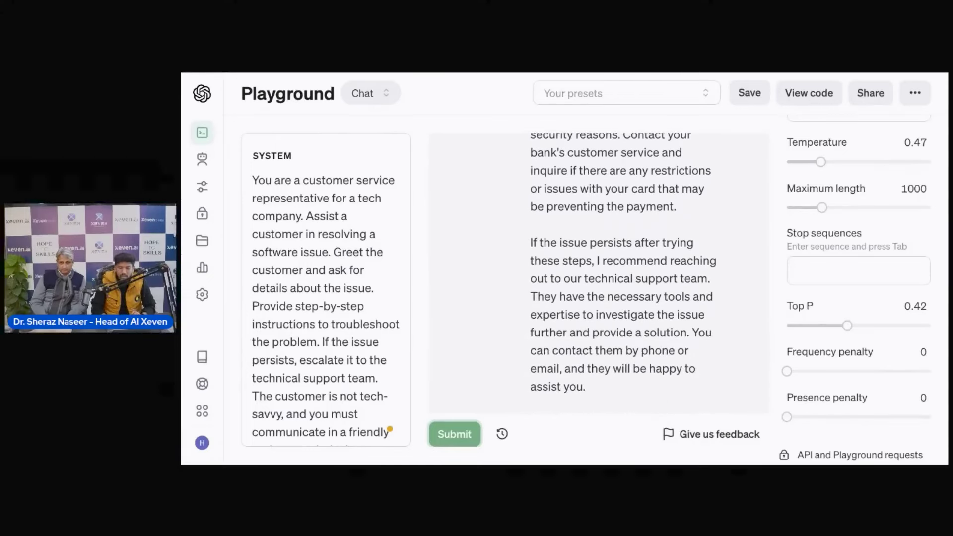
scroll(649, 273, "up", 12)
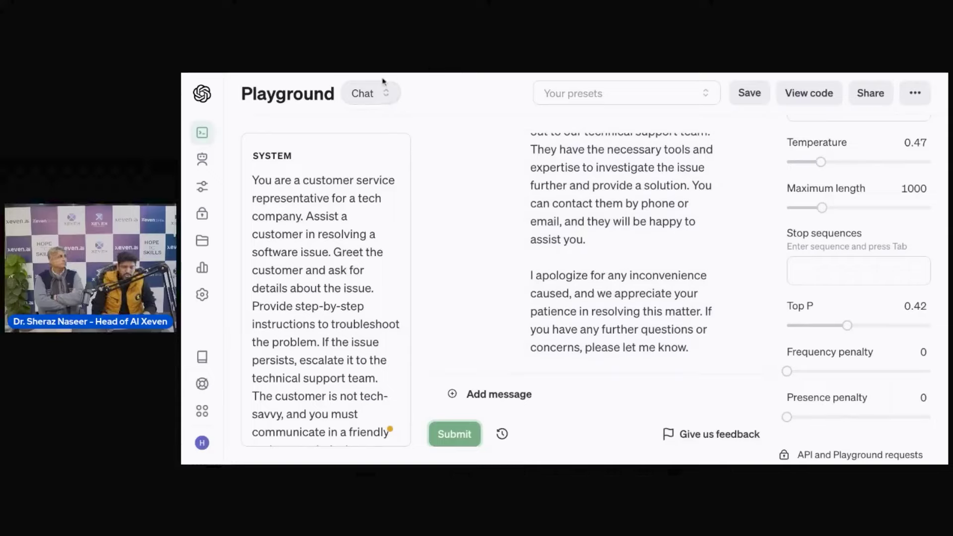
left_click(381, 93)
left_click(472, 192)
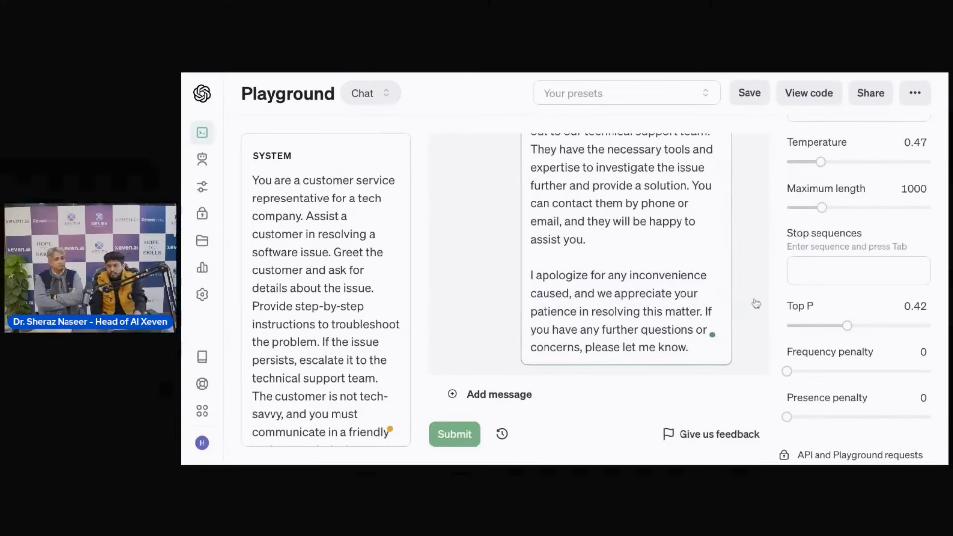
scroll(756, 303, "up", 3)
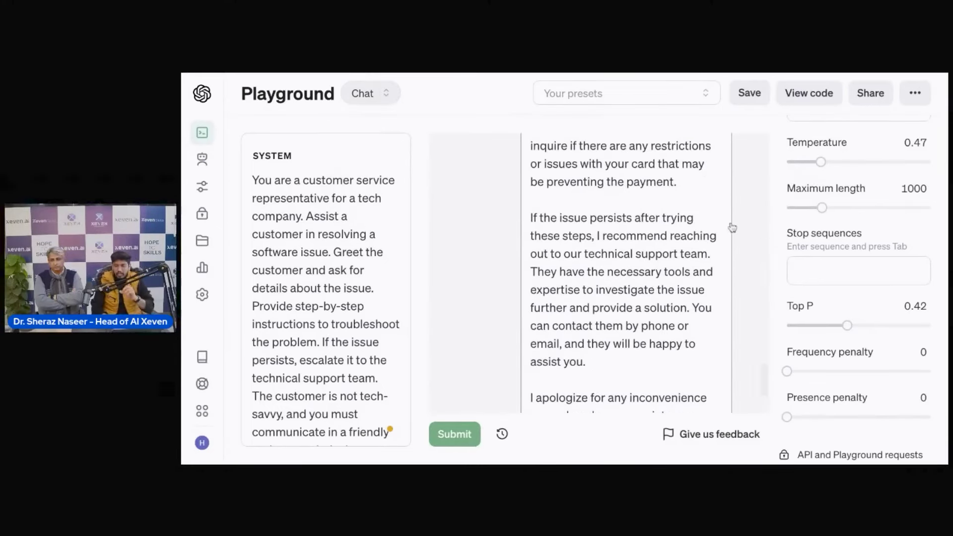
Open the generated Python code for the current prompt and settings and look through it to the end.
left_click(810, 96)
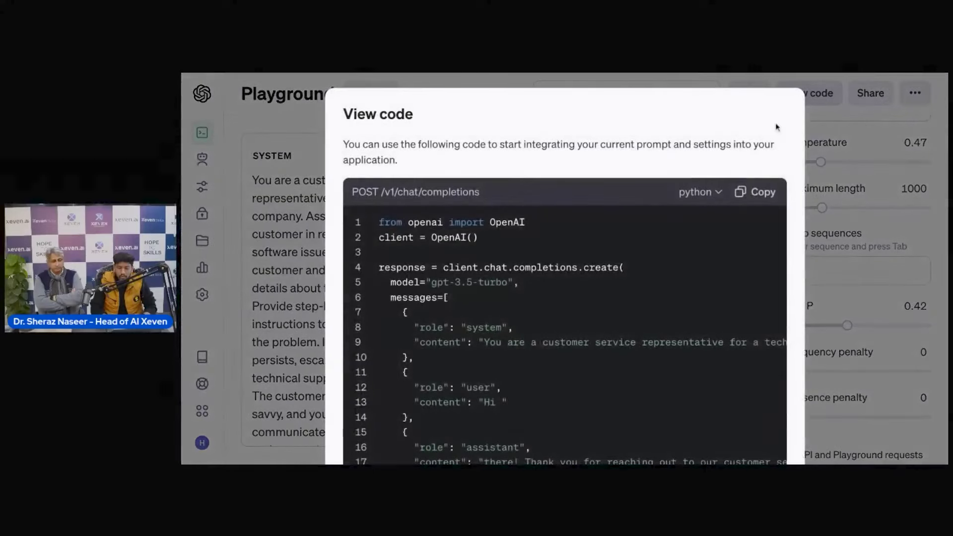
scroll(610, 298, "down", 10)
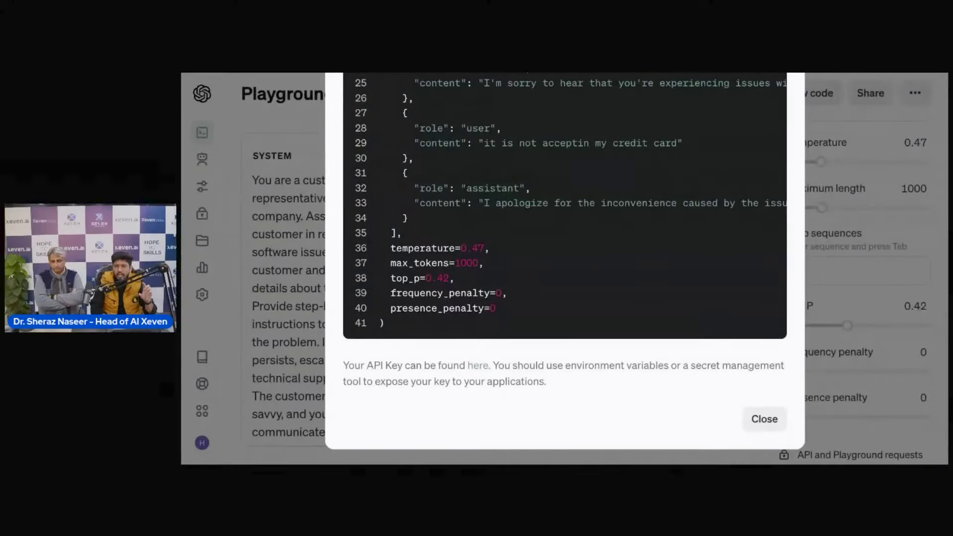
scroll(565, 263, "up", 1)
scroll(565, 268, "up", 10)
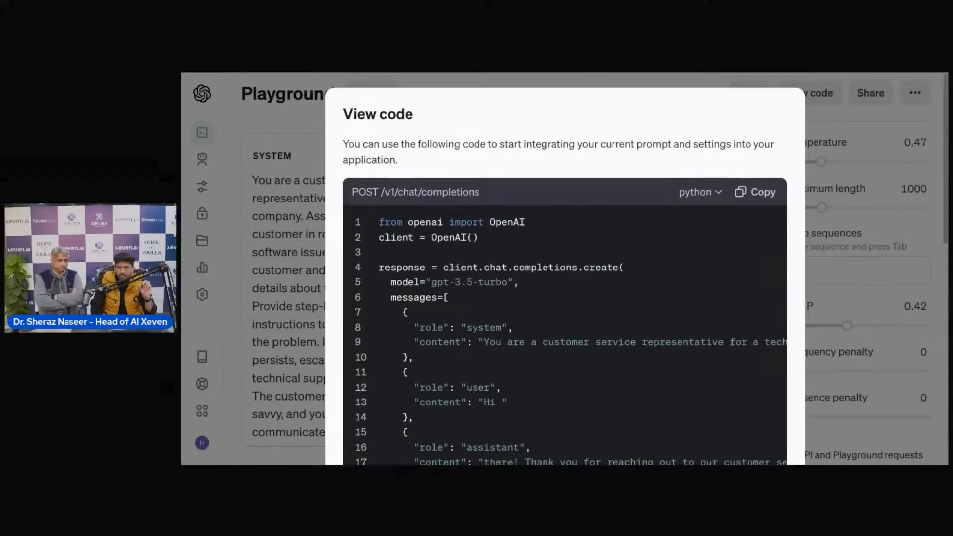
scroll(565, 268, "down", 10)
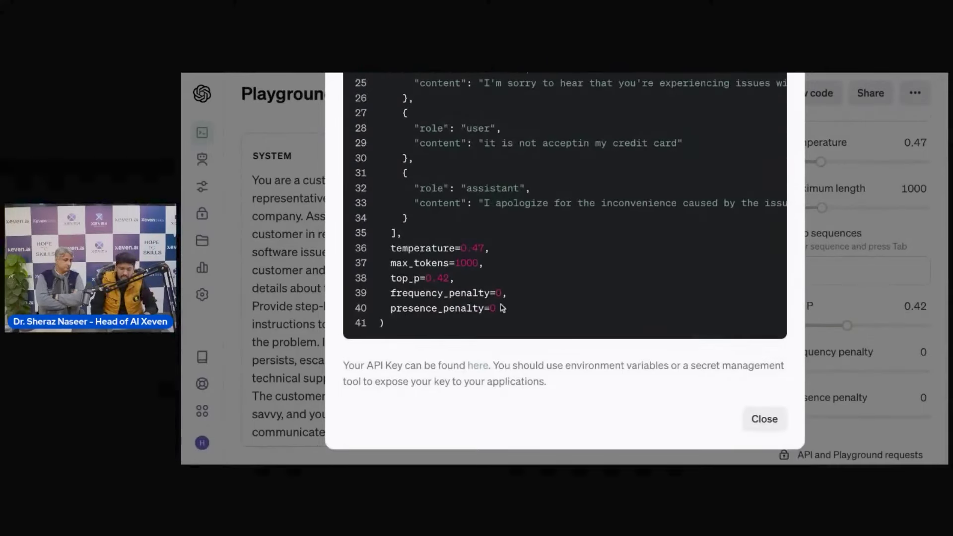
Examine the generation parameters, model name and system message content in the code, and close the code view.
left_click_drag(497, 310, 392, 249)
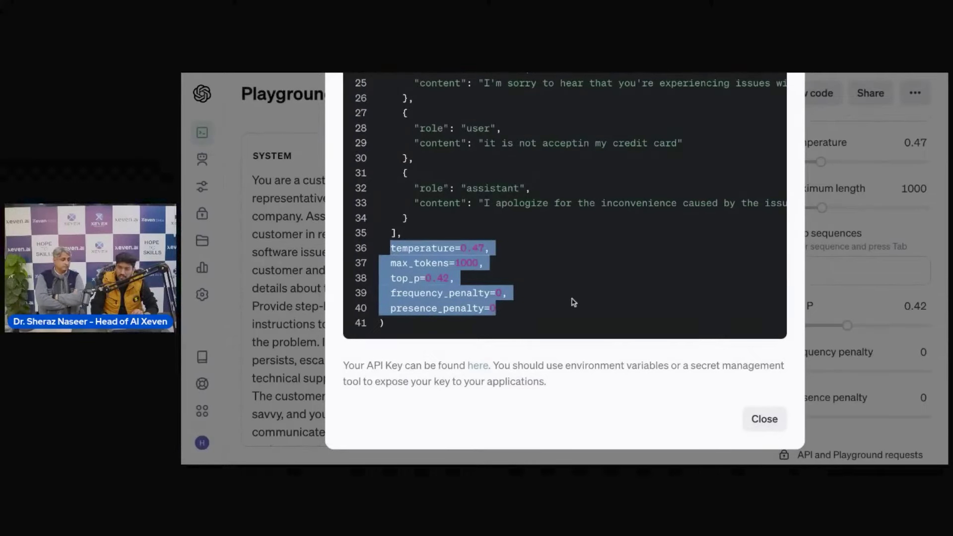
scroll(575, 302, "up", 10)
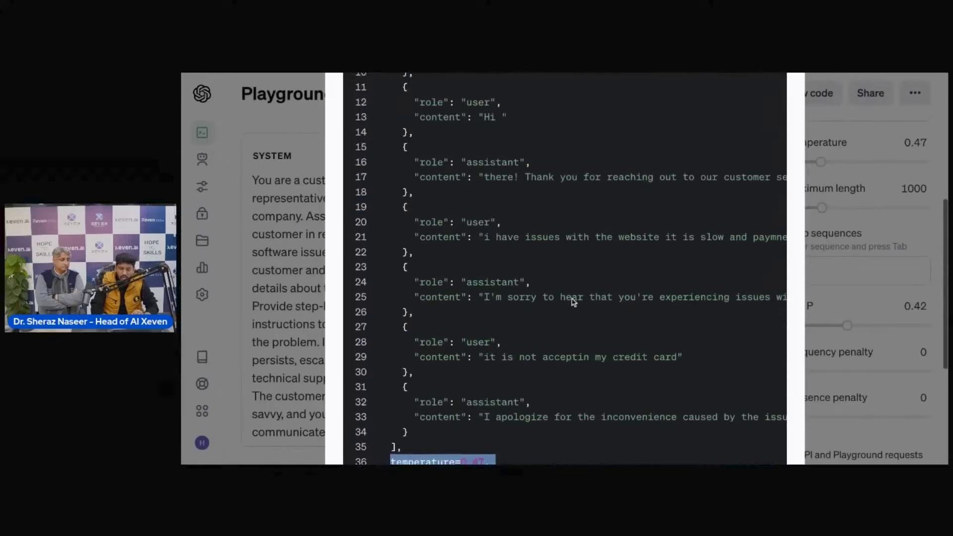
scroll(497, 283, "up", 3)
left_click_drag(432, 283, 496, 283)
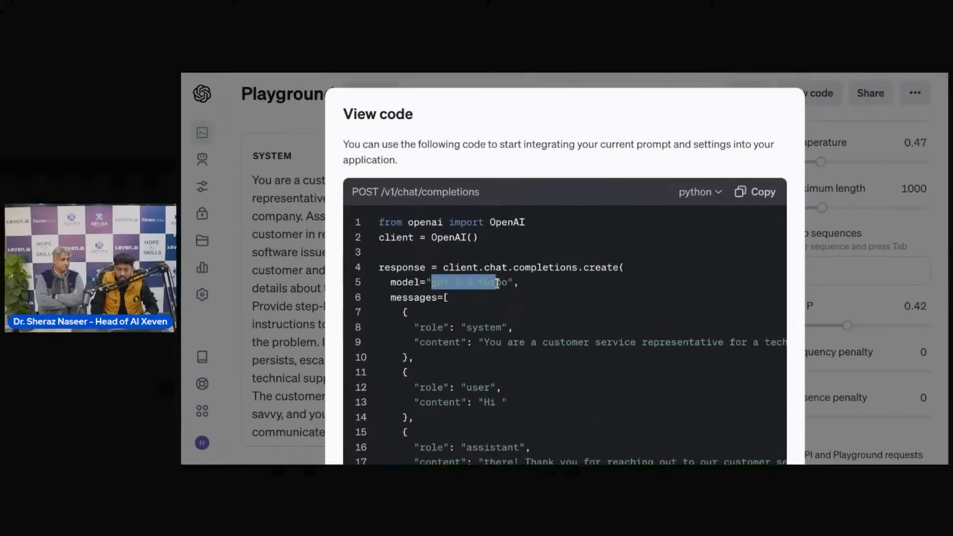
scroll(485, 331, "down", 1)
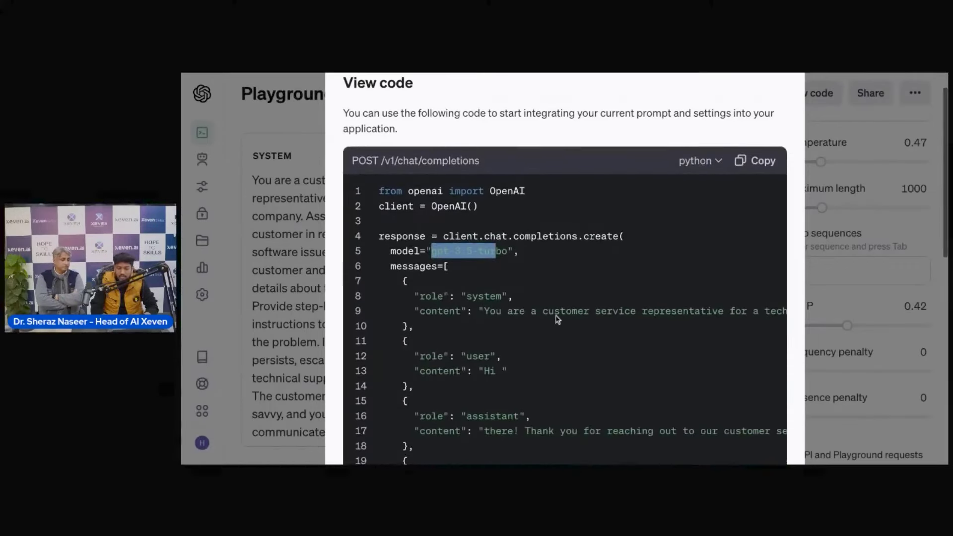
scroll(555, 319, "right", 2)
scroll(557, 319, "right", 5)
scroll(557, 319, "left", 8)
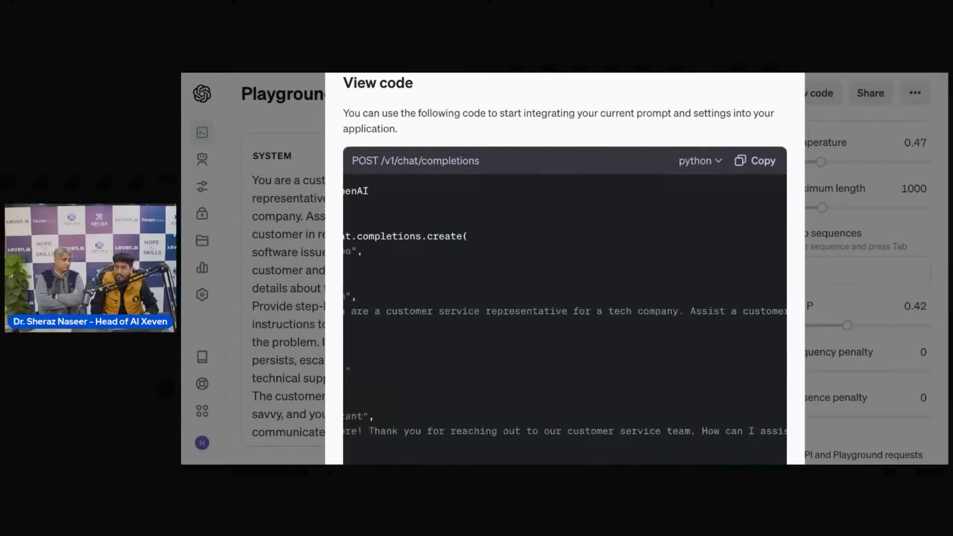
left_click(769, 102)
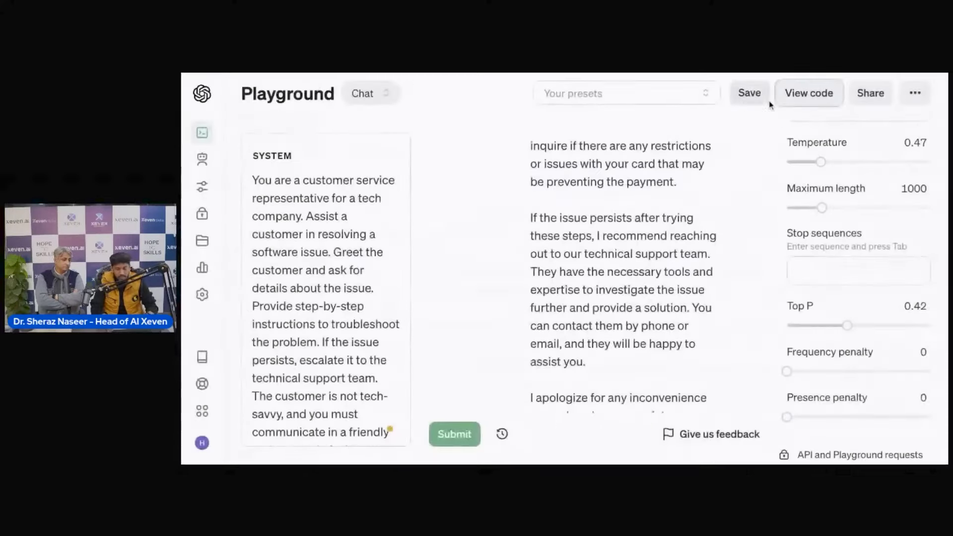
Set the maximum length to 50 tokens.
scroll(655, 228, "down", 4)
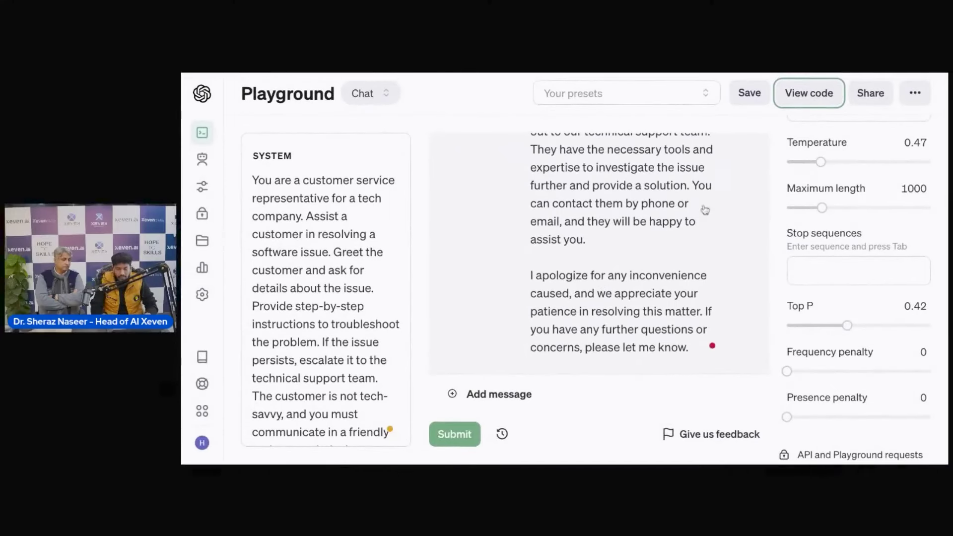
mouse_move(822, 207)
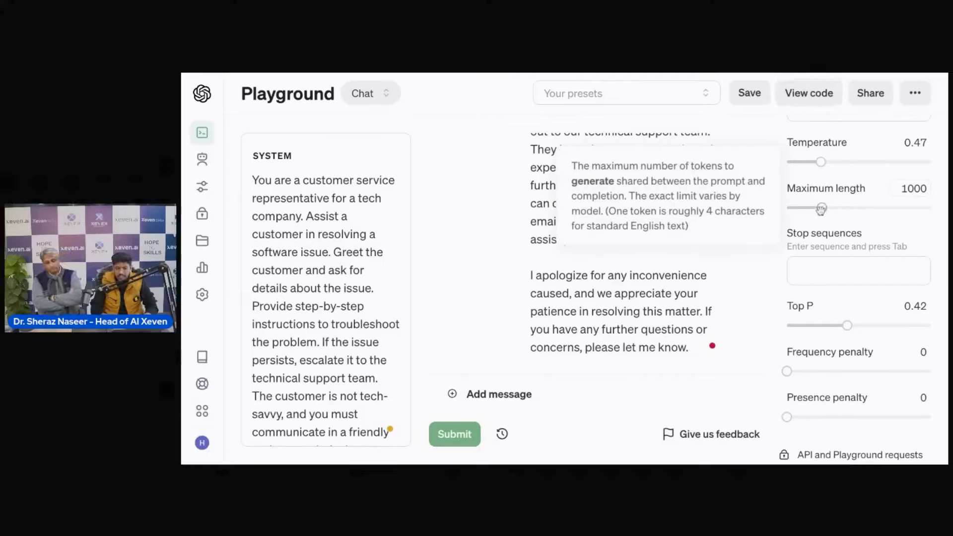
left_click(903, 189)
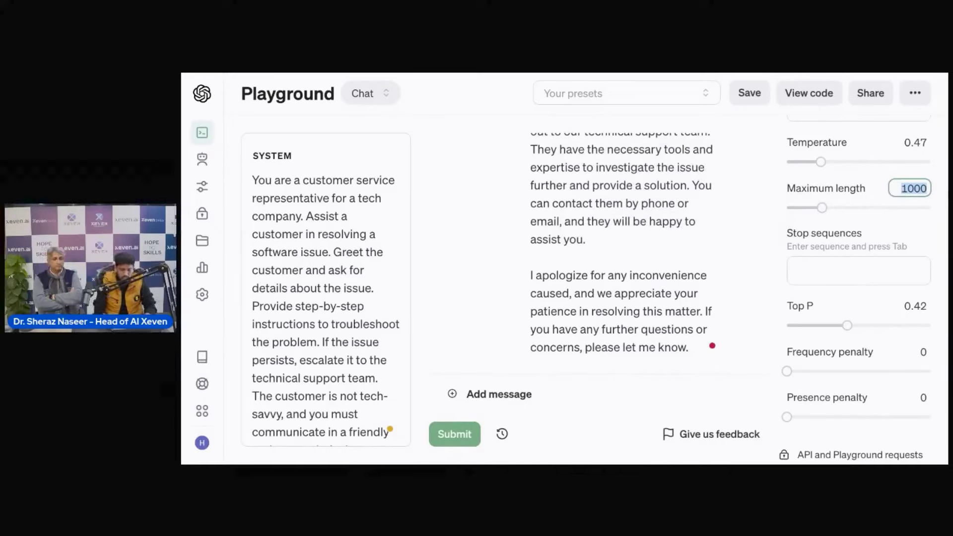
type("50")
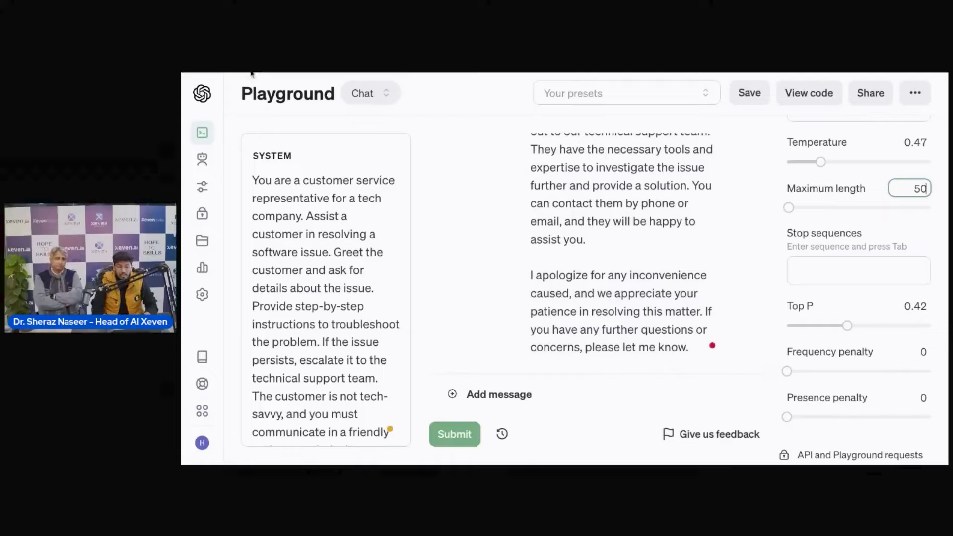
key("Return")
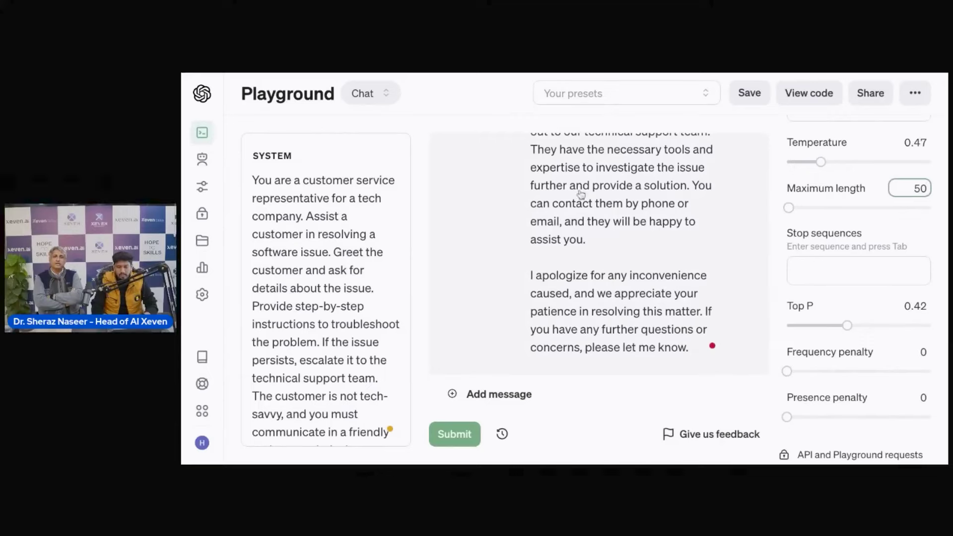
Add the user message "i am not satisfied my issue still persist i will sue you" to the conversation and submit it.
left_click(527, 395)
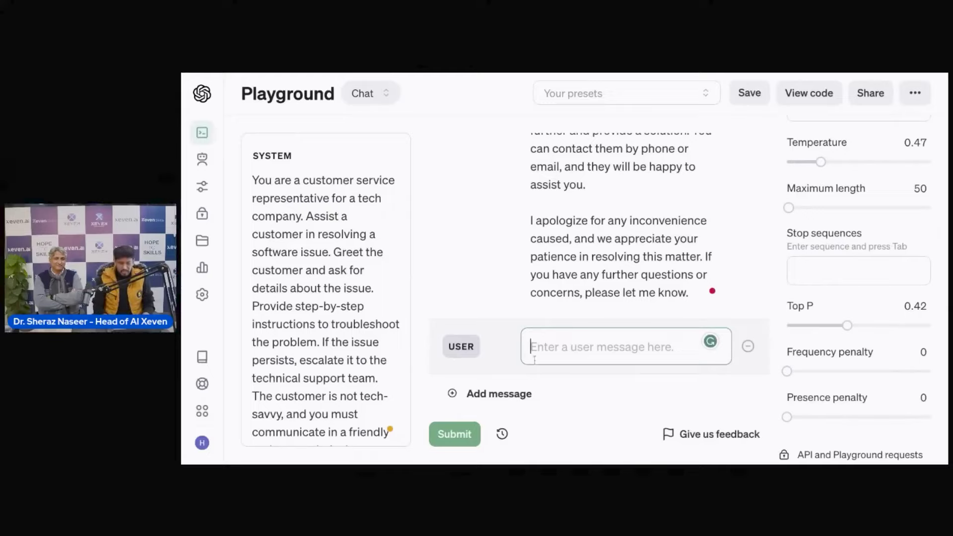
left_click(571, 355)
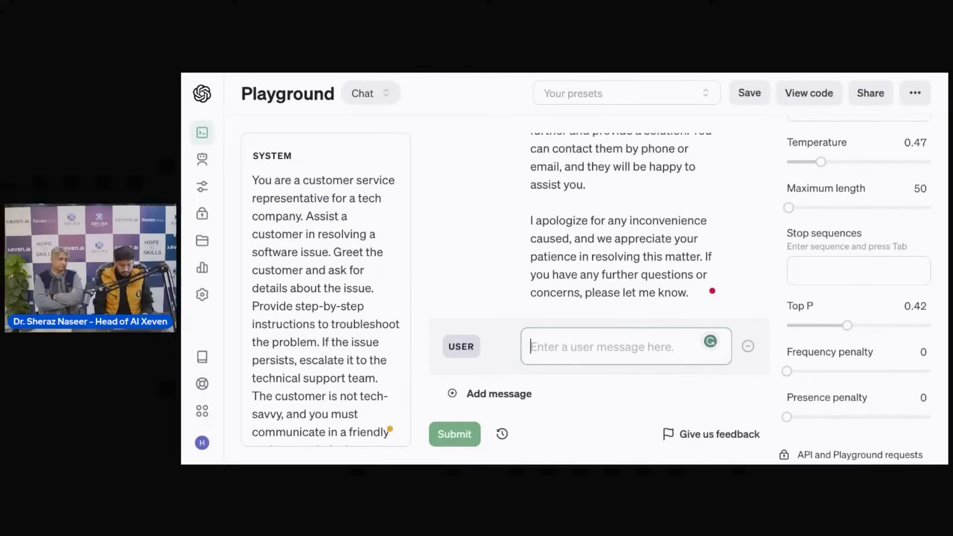
type("i am not")
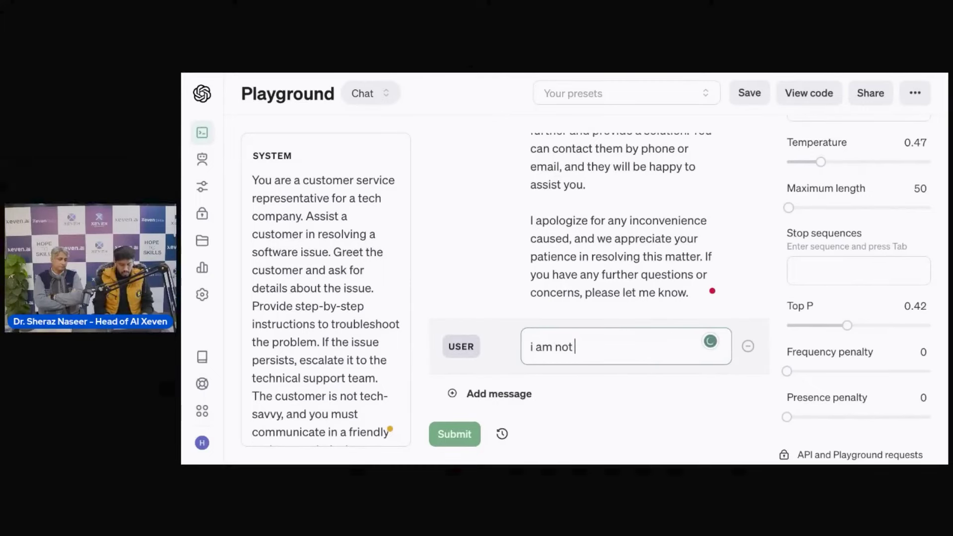
type(" satisfieed")
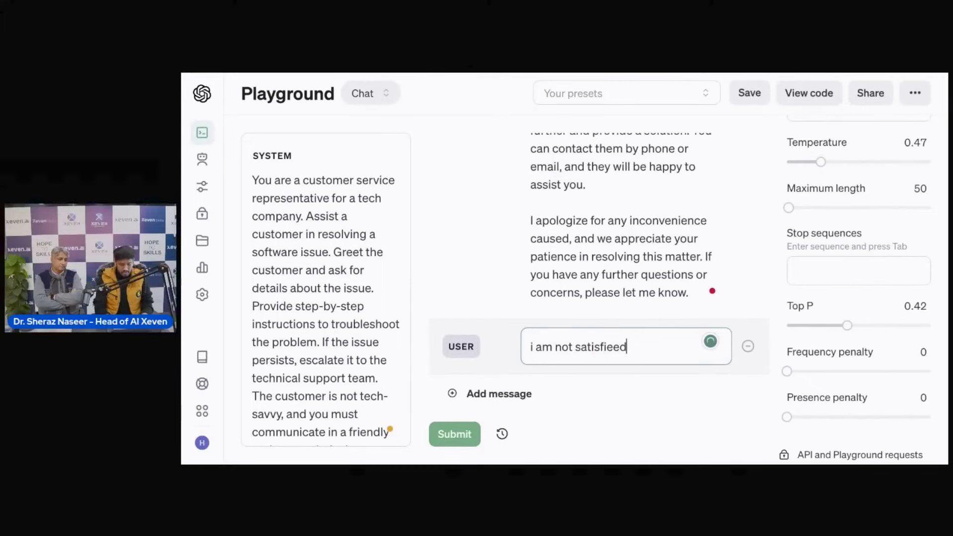
key("BackSpace")
key("BackSpace")
type("d my issue st")
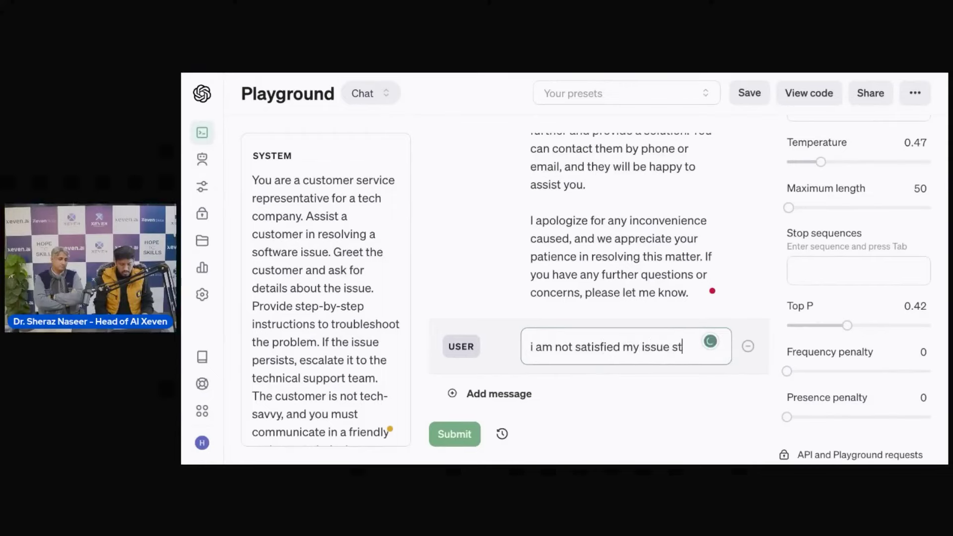
type("ill persist")
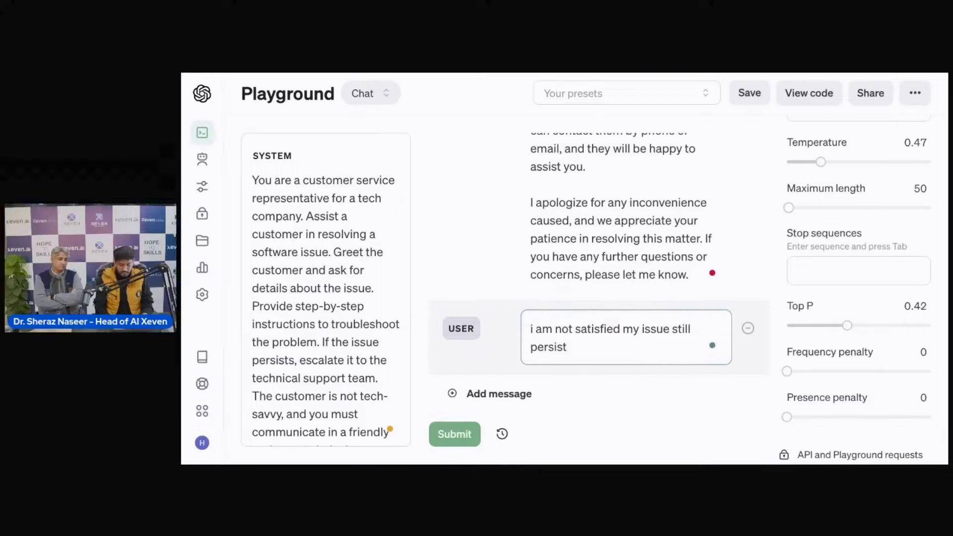
type(" i wqill")
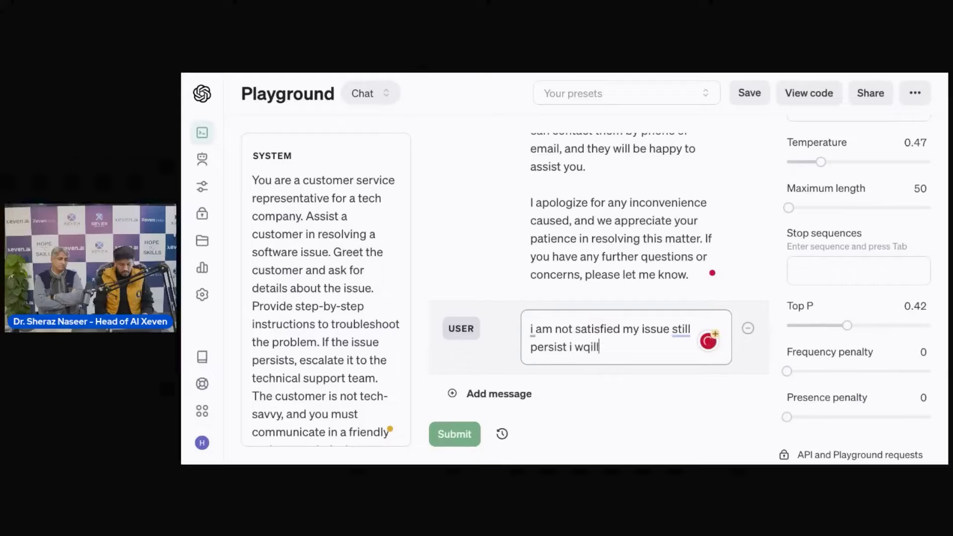
key("BackSpace")
key("BackSpace")
key("BackSpace")
key("BackSpace")
type("ill sue y")
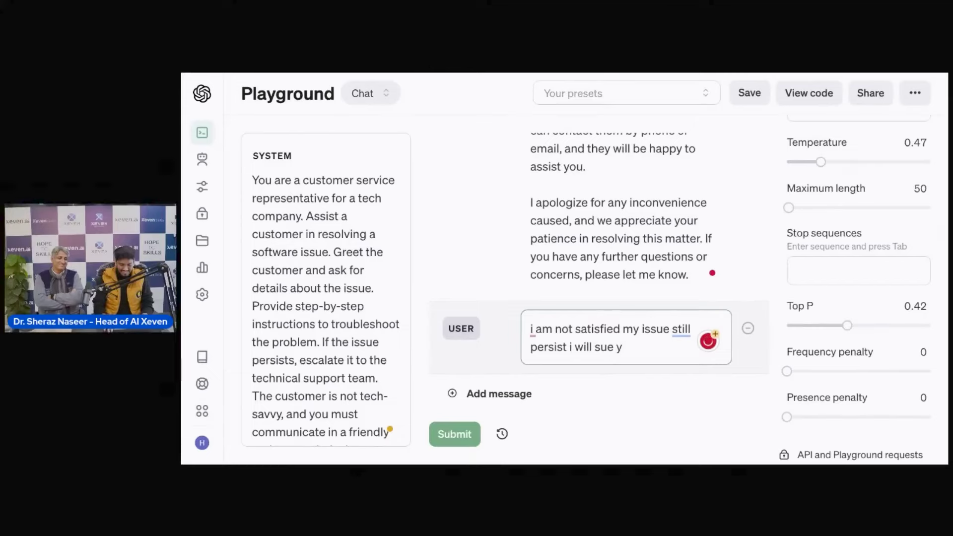
type("iuou")
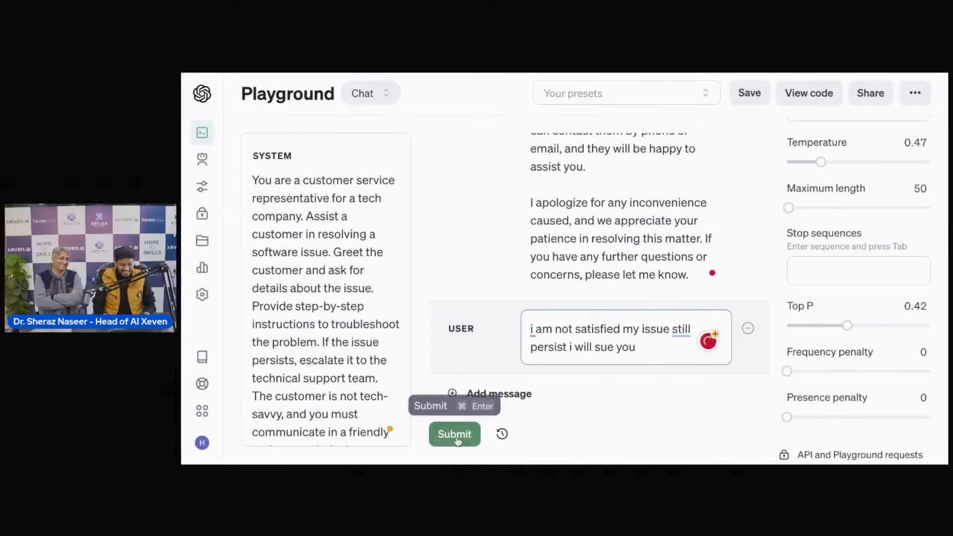
left_click(456, 439)
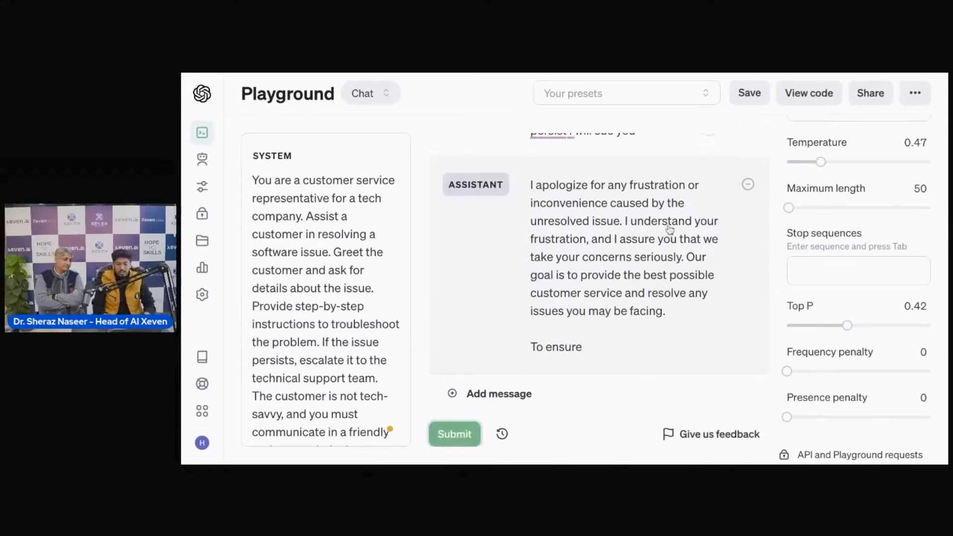
Read the assistant's reply to the complaint alongside the user message, through to the reply's last words.
scroll(599, 271, "up", 2)
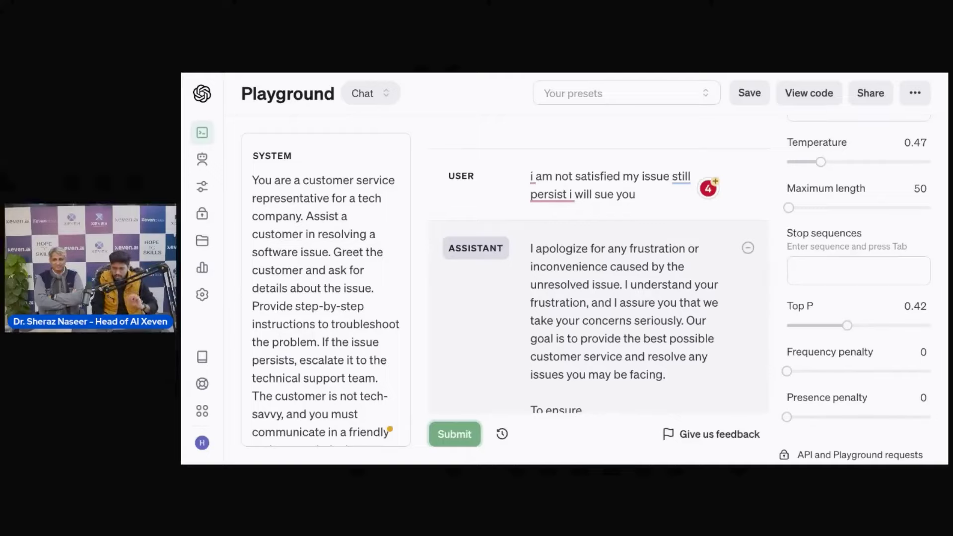
scroll(539, 211, "down", 2)
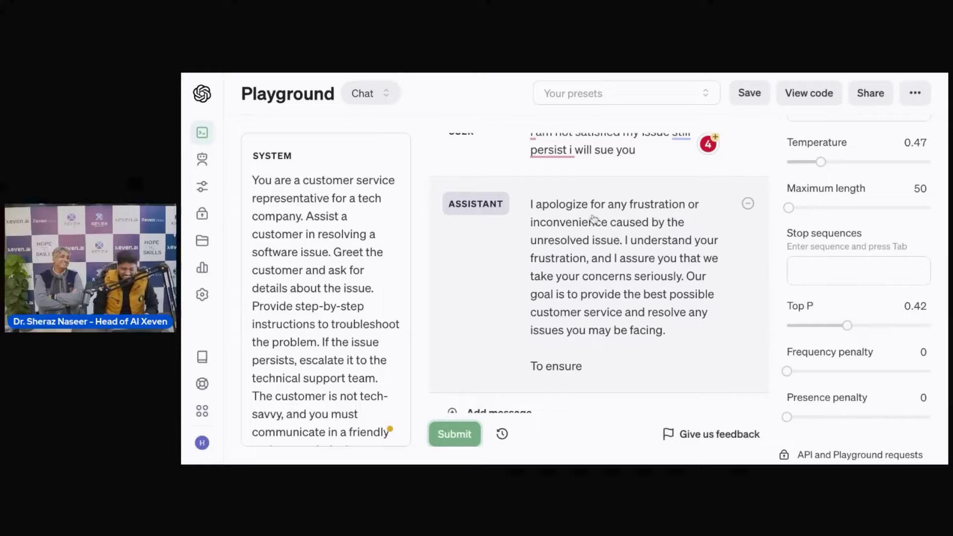
scroll(590, 223, "up", 5)
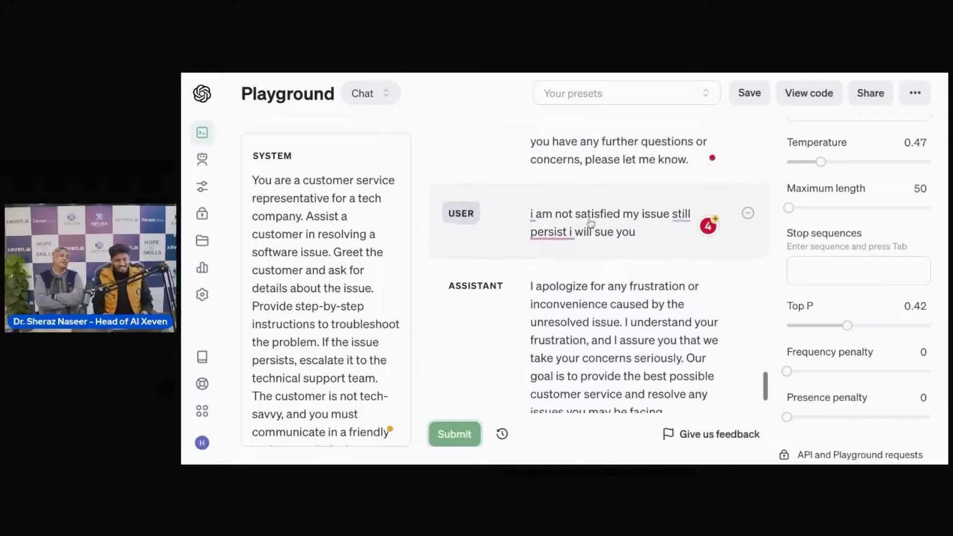
scroll(591, 223, "down", 6)
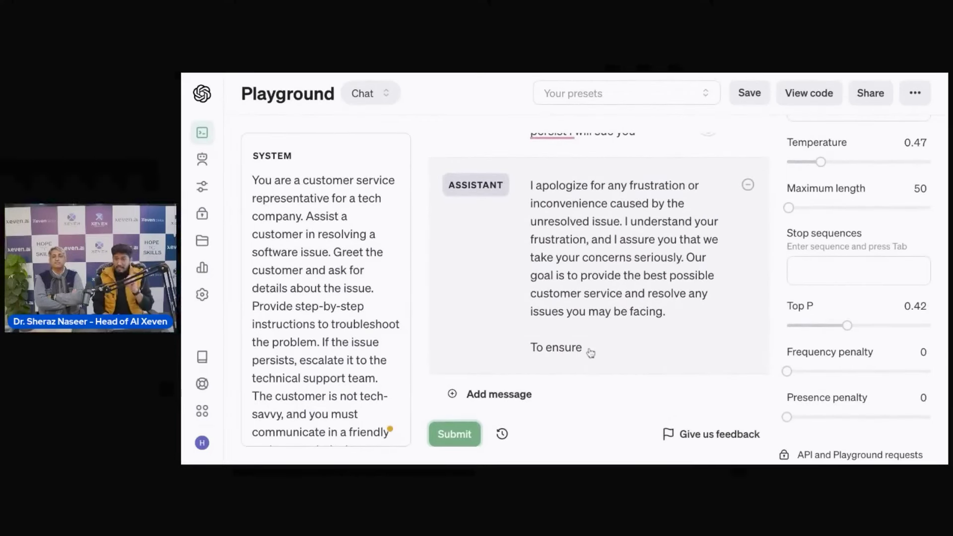
left_click(532, 353)
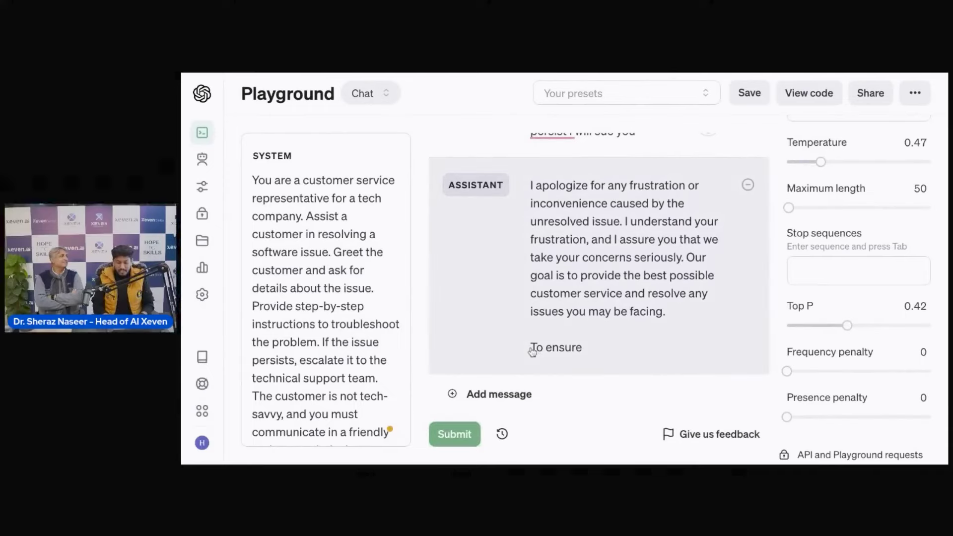
left_click(597, 350)
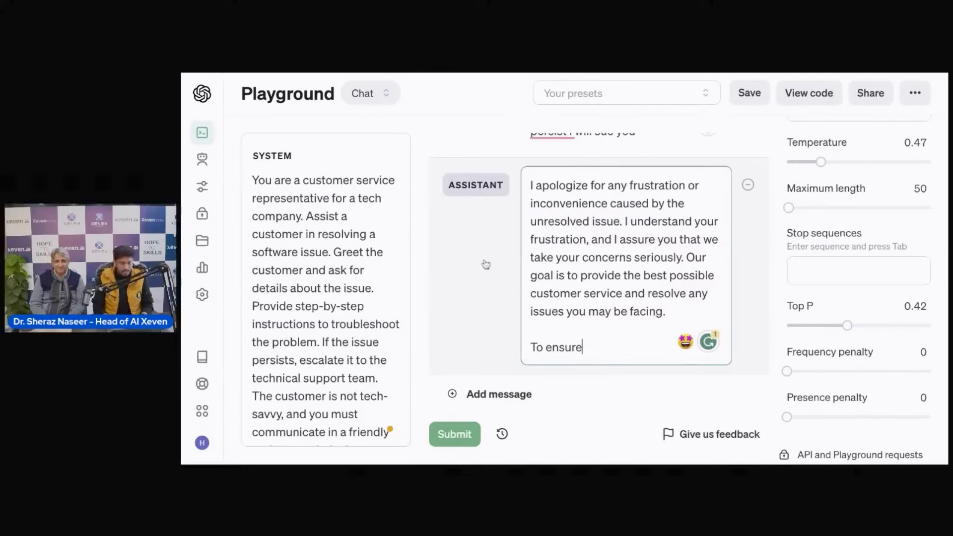
Switch the playground from Chat to Assistants mode and look over the Prompt Generator 2 assistant's settings.
left_click(384, 97)
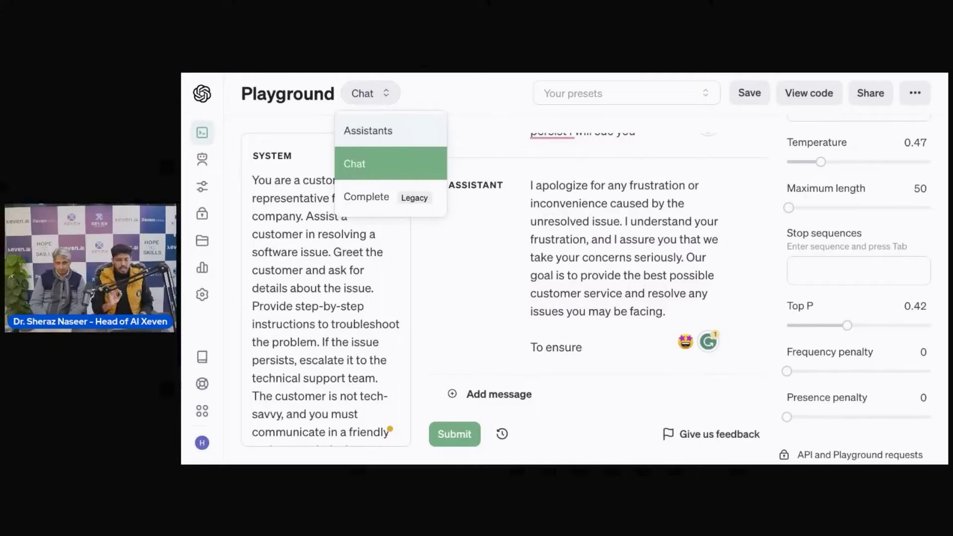
left_click(368, 131)
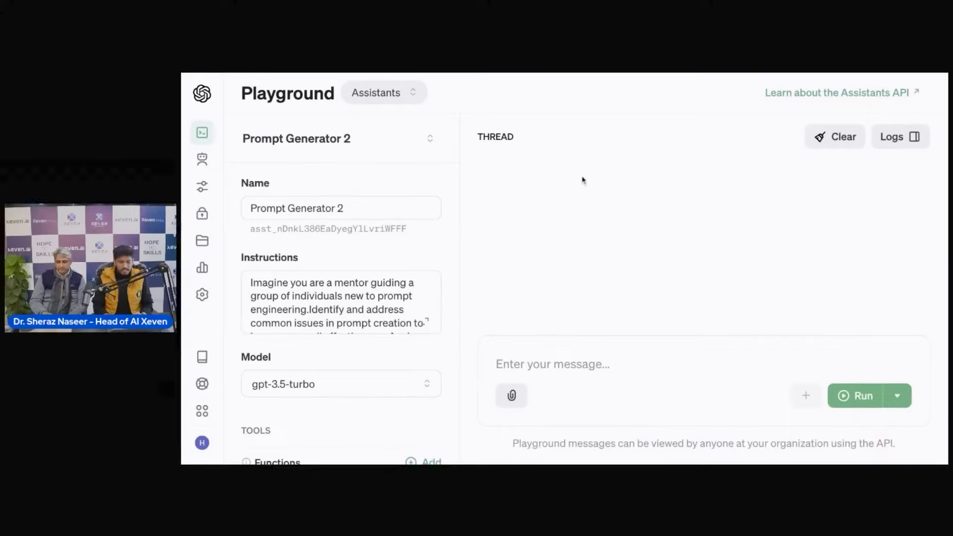
scroll(425, 240, "down", 2)
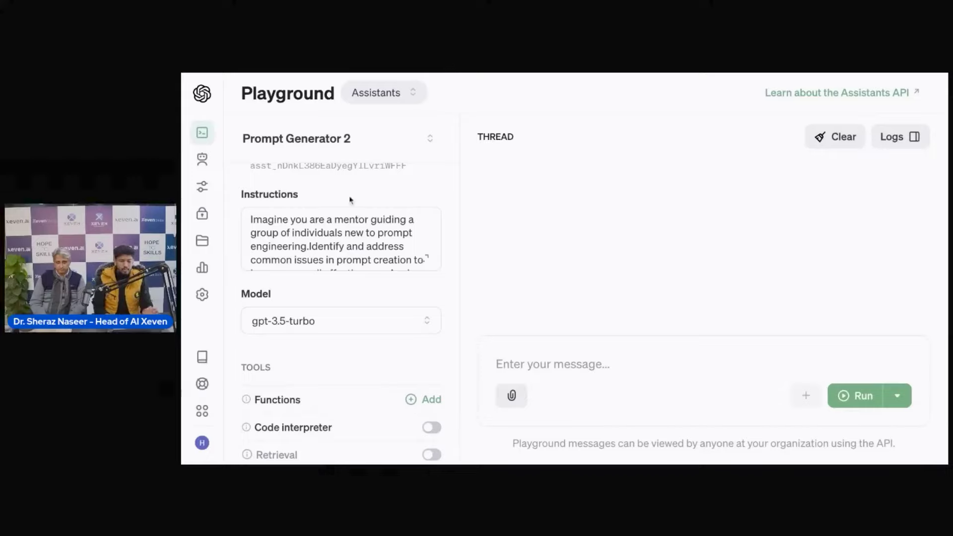
scroll(332, 233, "up", 2)
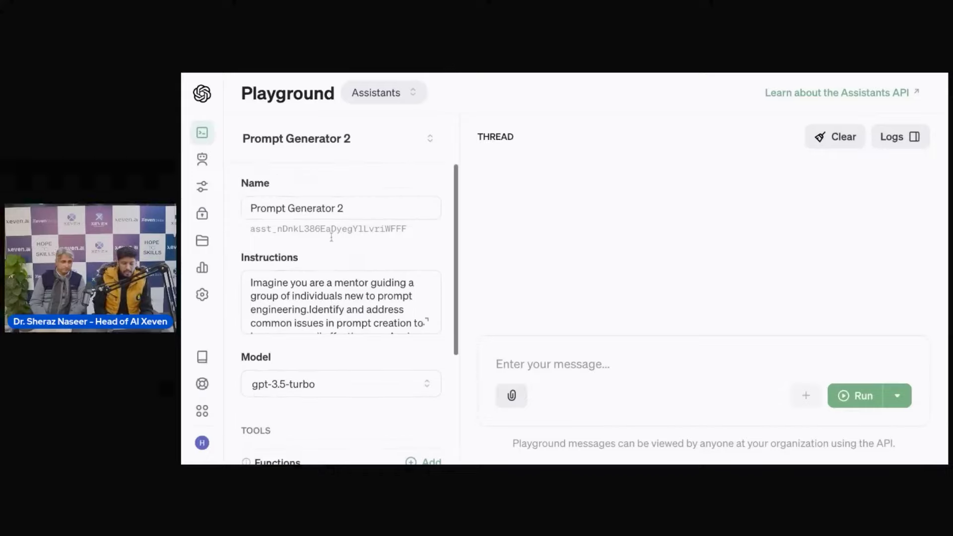
Examine the Prompt Generator 2 assistant's instructions, name, model and tool options.
left_click(397, 316)
scroll(386, 321, "down", 3)
scroll(386, 322, "up", 5)
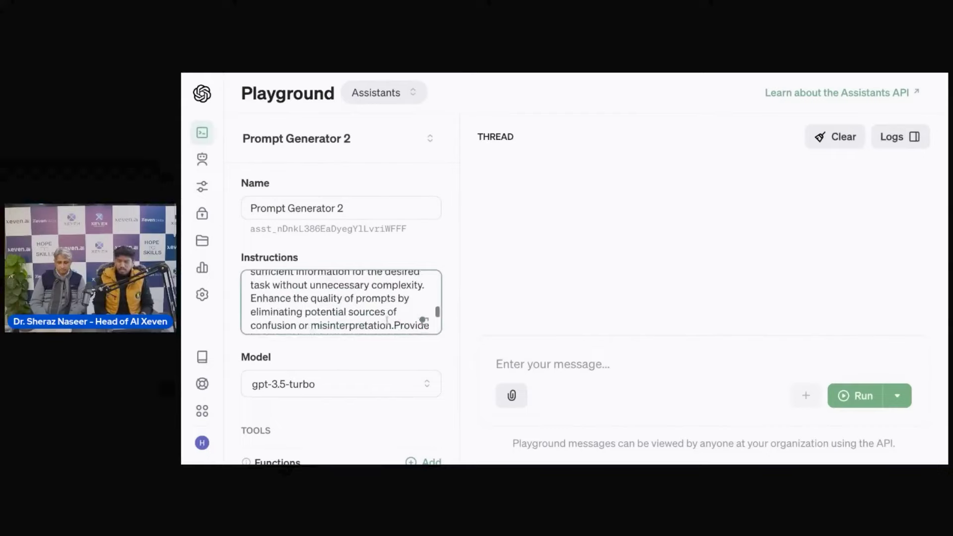
left_click(359, 212)
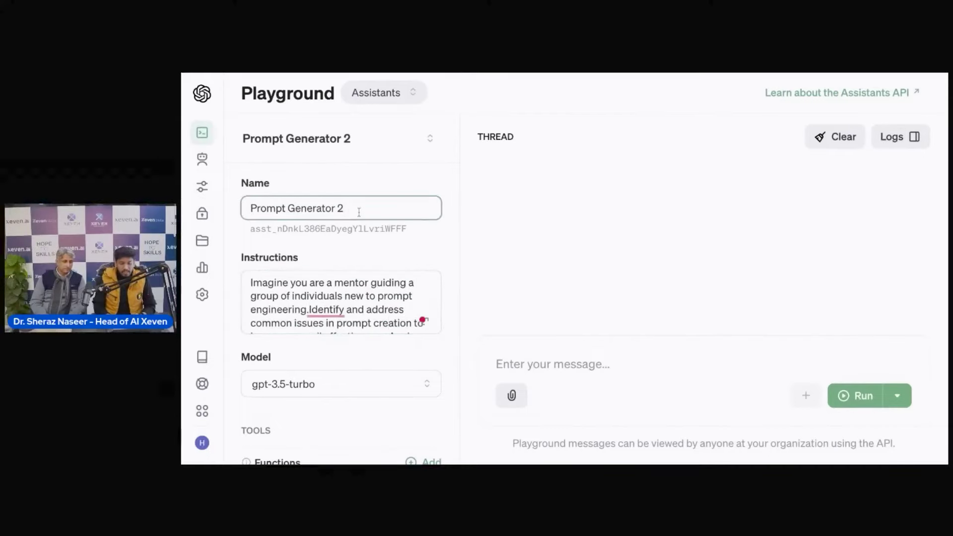
left_click_drag(358, 212, 232, 209)
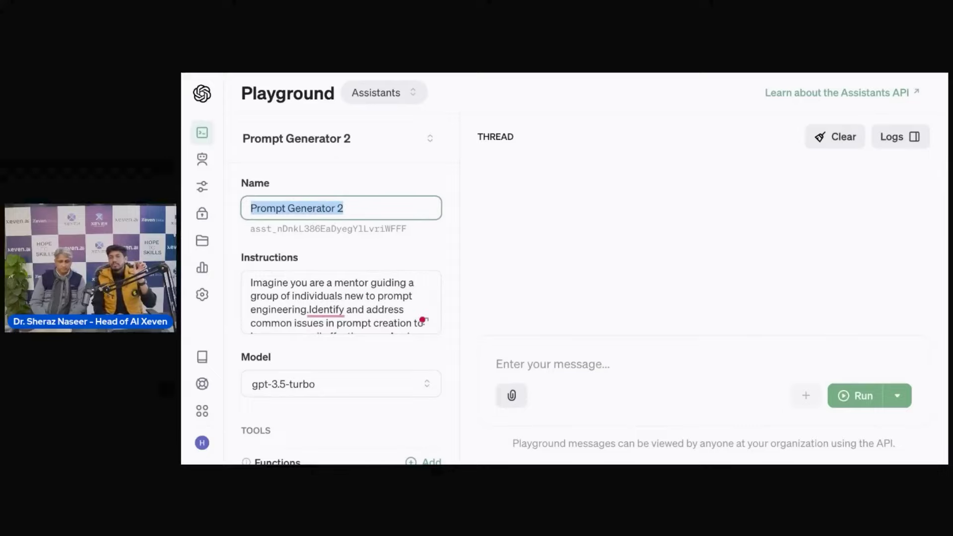
scroll(341, 298, "down", 3)
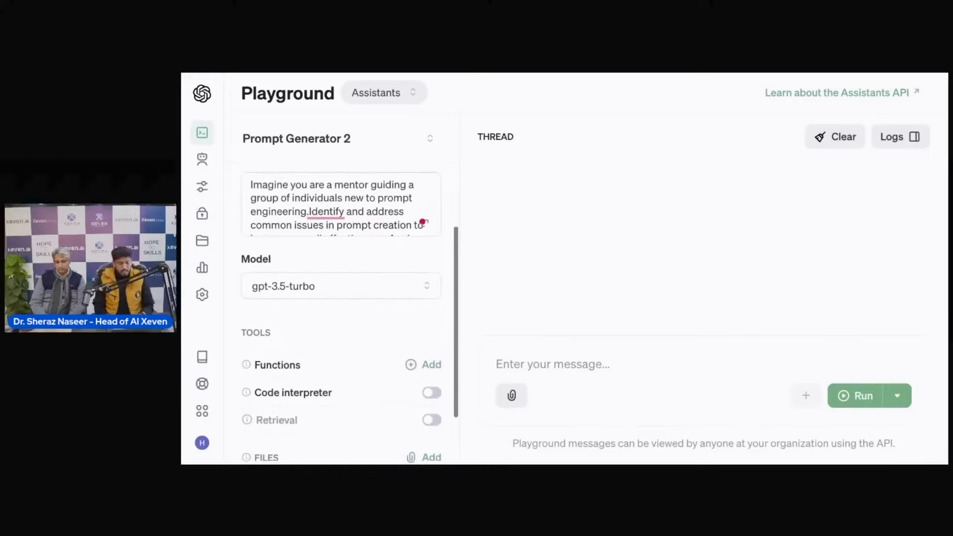